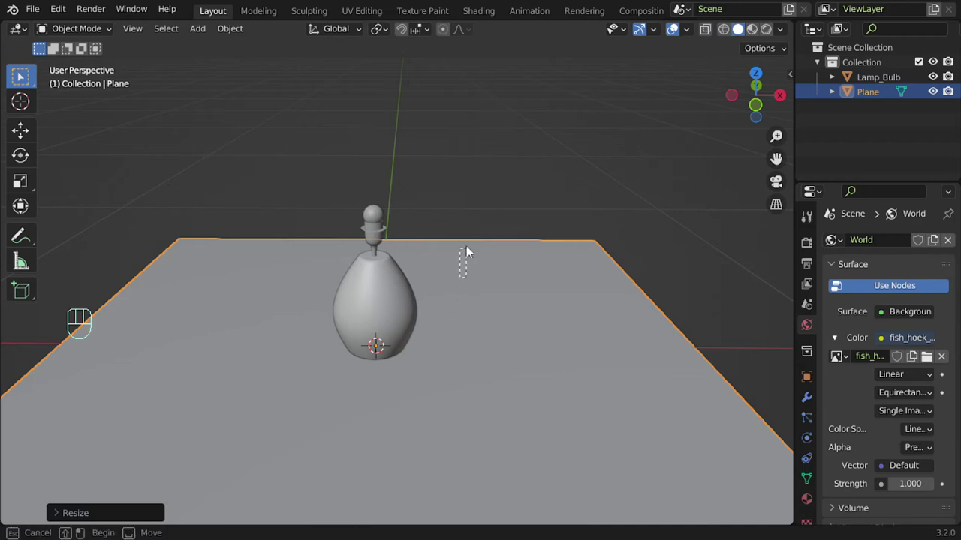
Step: Zoom the 3D viewport in on the lamp bulb above the ground plane
{"action": "mouse_move", "coordinate": [466, 246]}
{"action": "middle_mouse_down", "text": "ctrl"}
{"action": "mouse_move", "coordinate": [534, 241]}
{"action": "mouse_move", "coordinate": [555, 200]}
{"action": "middle_mouse_up", "text": "ctrl"}
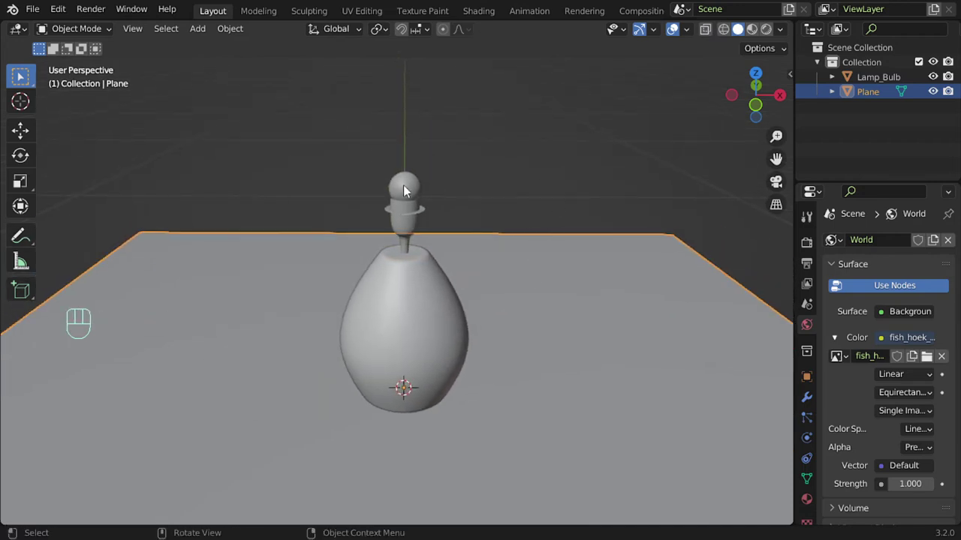
Step: Sketch annotation strokes showing light rays entering and leaving the lamp bulb
{"action": "left_click", "coordinate": [33, 235]}
{"action": "mouse_move", "coordinate": [600, 121]}
{"action": "left_mouse_down"}
{"action": "mouse_move", "coordinate": [403, 298]}
{"action": "mouse_move", "coordinate": [277, 304]}
{"action": "left_mouse_up"}
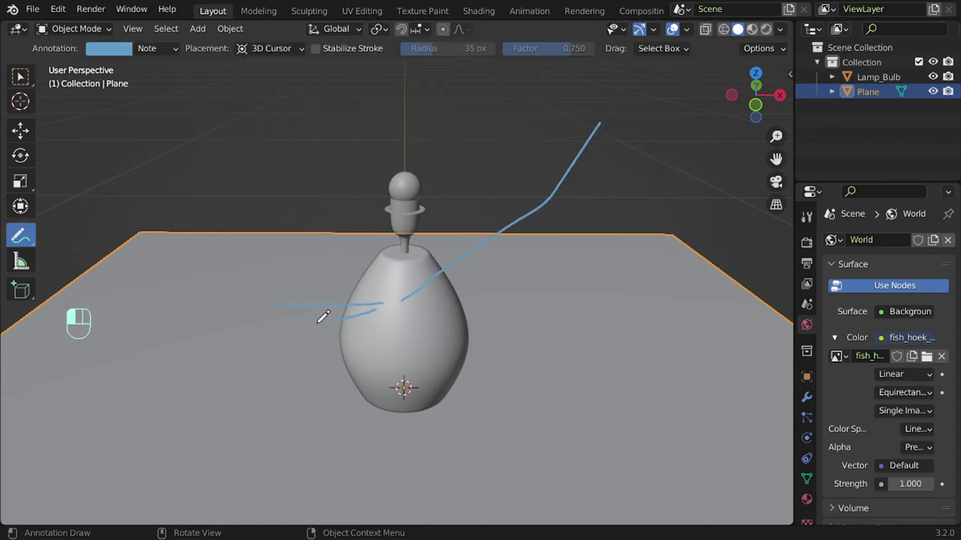
{"action": "mouse_move", "coordinate": [374, 310]}
{"action": "left_mouse_down"}
{"action": "mouse_move", "coordinate": [282, 356]}
{"action": "mouse_move", "coordinate": [345, 331]}
{"action": "mouse_move", "coordinate": [318, 414]}
{"action": "left_mouse_up"}
{"action": "left_click_drag", "start_coordinate": [367, 333], "coordinate": [368, 369]}
{"action": "left_click_drag", "start_coordinate": [372, 447], "coordinate": [372, 449]}
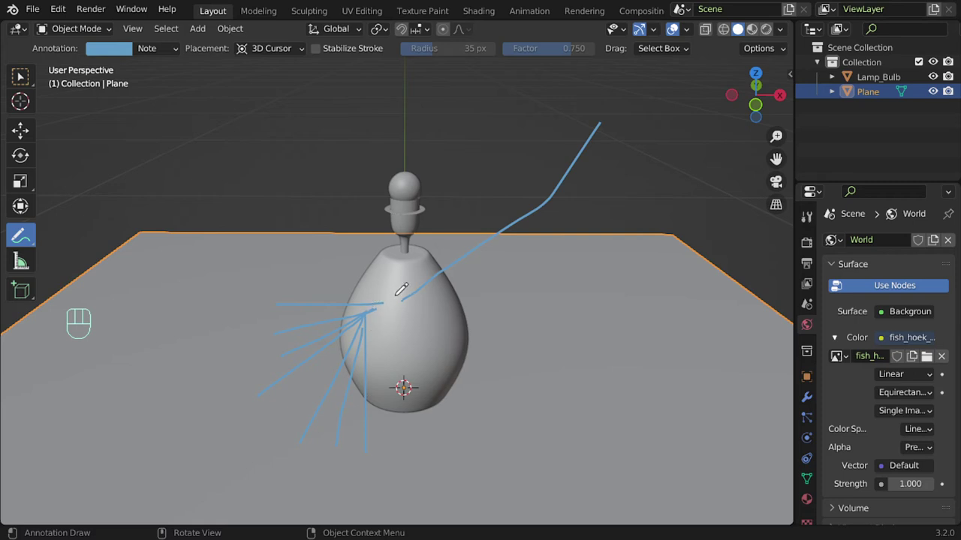
{"action": "left_click_drag", "start_coordinate": [374, 307], "coordinate": [334, 316]}
{"action": "left_click_drag", "start_coordinate": [340, 441], "coordinate": [335, 457]}
{"action": "left_click", "coordinate": [400, 262]}
{"action": "left_click_drag", "start_coordinate": [409, 284], "coordinate": [404, 300]}
{"action": "left_click_drag", "start_coordinate": [30, 85], "coordinate": [85, 83]}
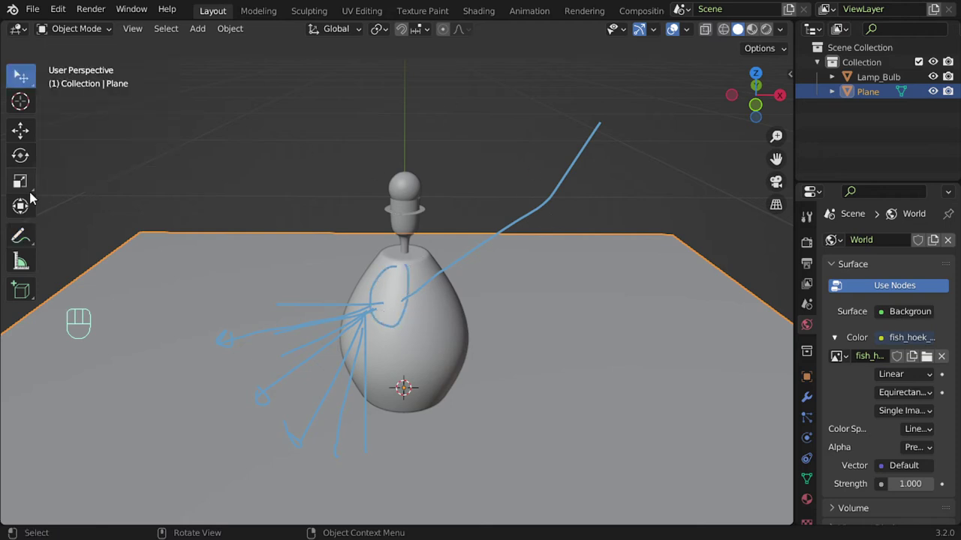
Step: Delete the annotation layer with its strokes and select the Lamp_Bulb object
{"action": "left_click", "coordinate": [20, 236]}
{"action": "left_click", "coordinate": [146, 55]}
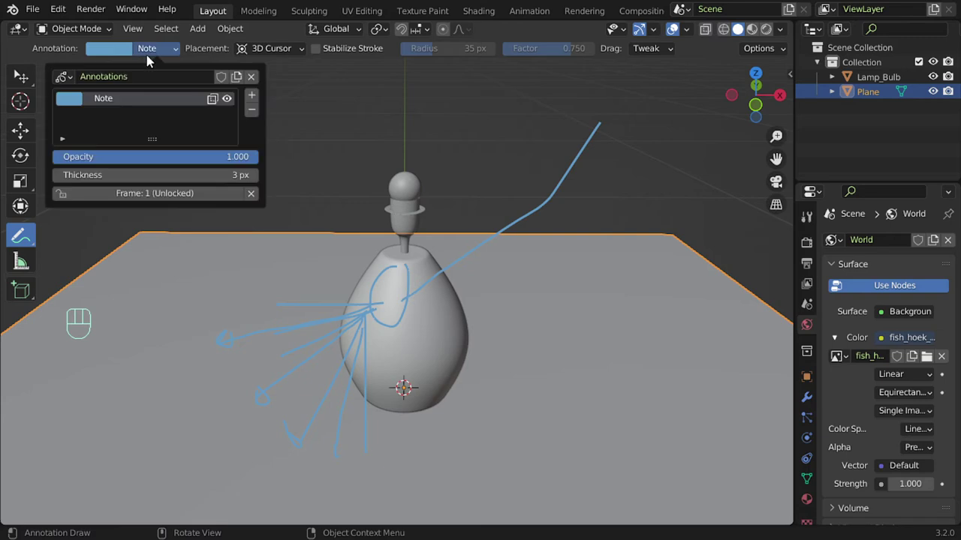
{"action": "left_click", "coordinate": [248, 109]}
{"action": "left_click", "coordinate": [23, 80]}
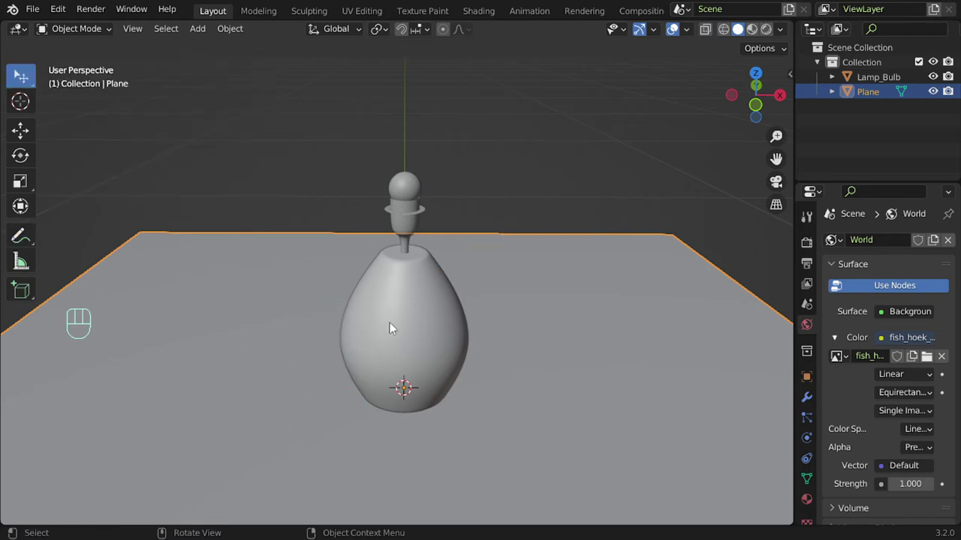
{"action": "left_click", "coordinate": [450, 291]}
Step: View the bulb from the front, then split the viewport with a Shader Editor on top
{"action": "key", "text": "KP_1"}
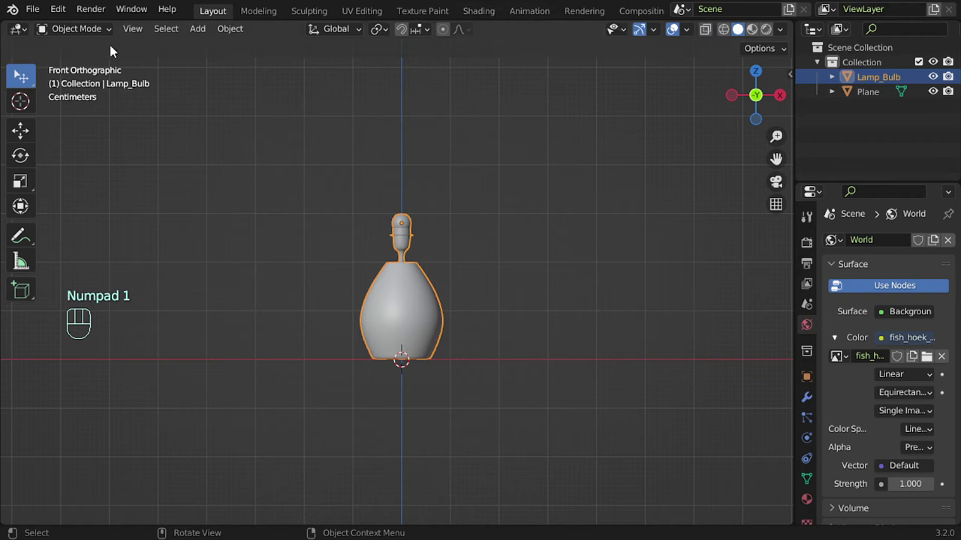
{"action": "left_click_drag", "start_coordinate": [1, 22], "coordinate": [93, 323]}
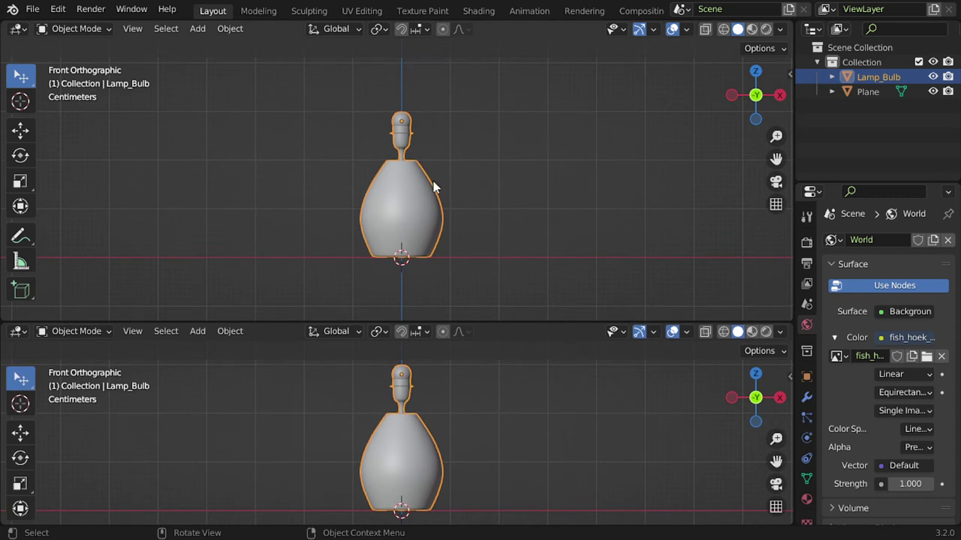
{"action": "left_click", "coordinate": [17, 29]}
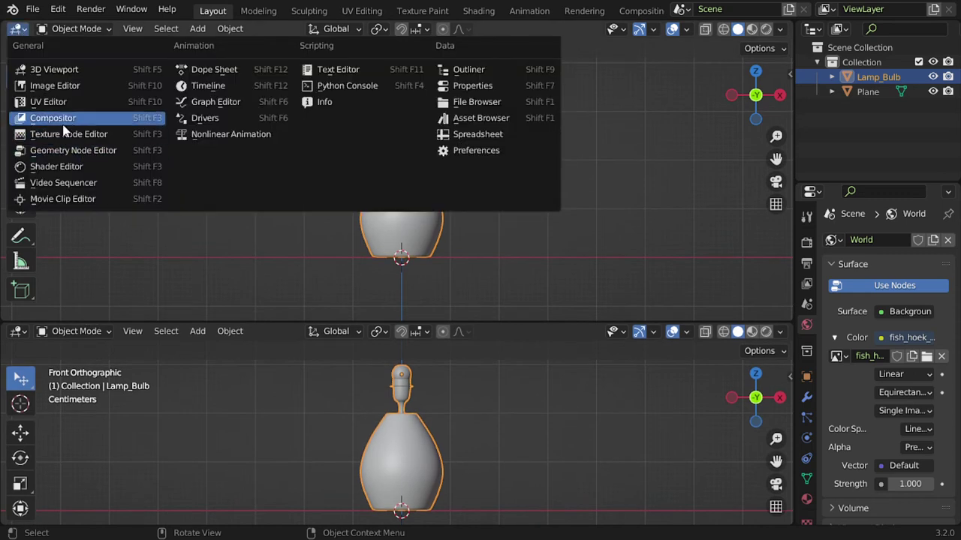
{"action": "left_click", "coordinate": [75, 168]}
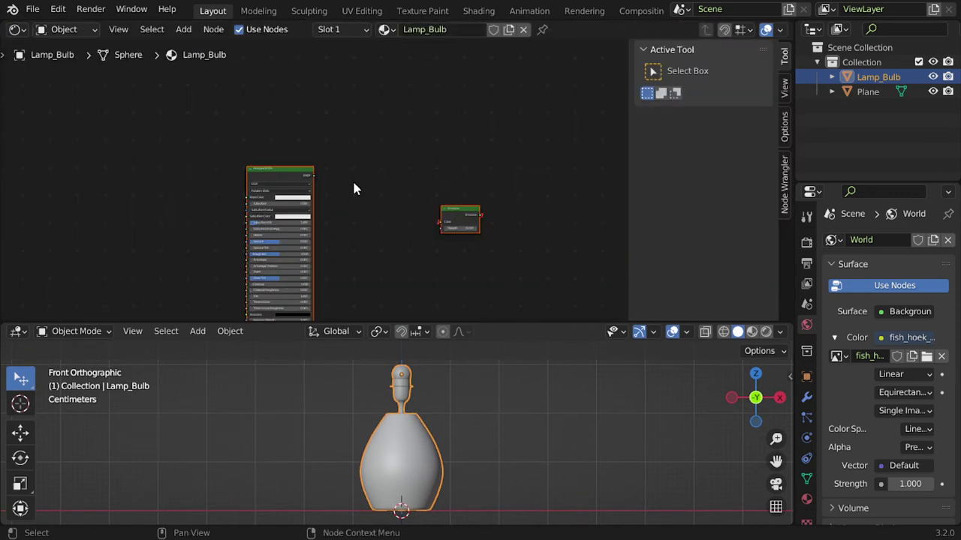
Step: Delete the Principled BSDF node and move the remaining Emission node left
{"action": "scroll", "coordinate": [387, 214], "scroll_direction": "up", "scroll_amount": 2}
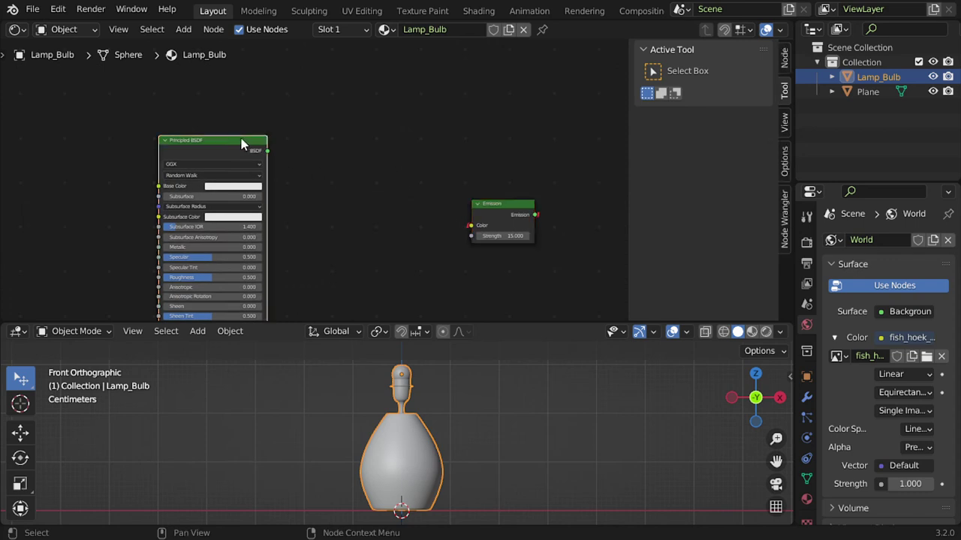
{"action": "key", "text": "x"}
{"action": "left_click_drag", "start_coordinate": [510, 207], "coordinate": [381, 204]}
{"action": "scroll", "coordinate": [403, 242], "scroll_direction": "down", "scroll_amount": 3}
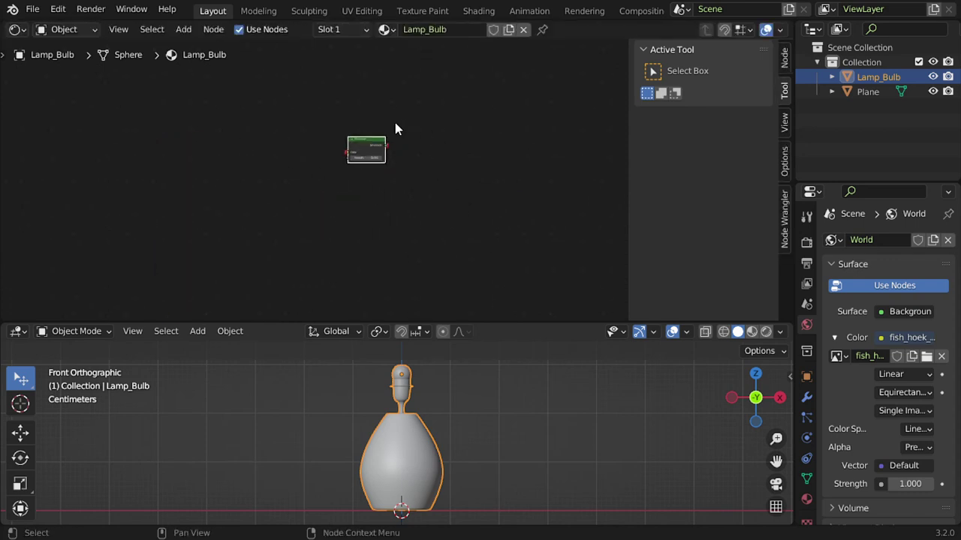
Step: Replace the Emission node with a new Material Output node
{"action": "key", "text": "x"}
{"action": "key", "text": "shift+a"}
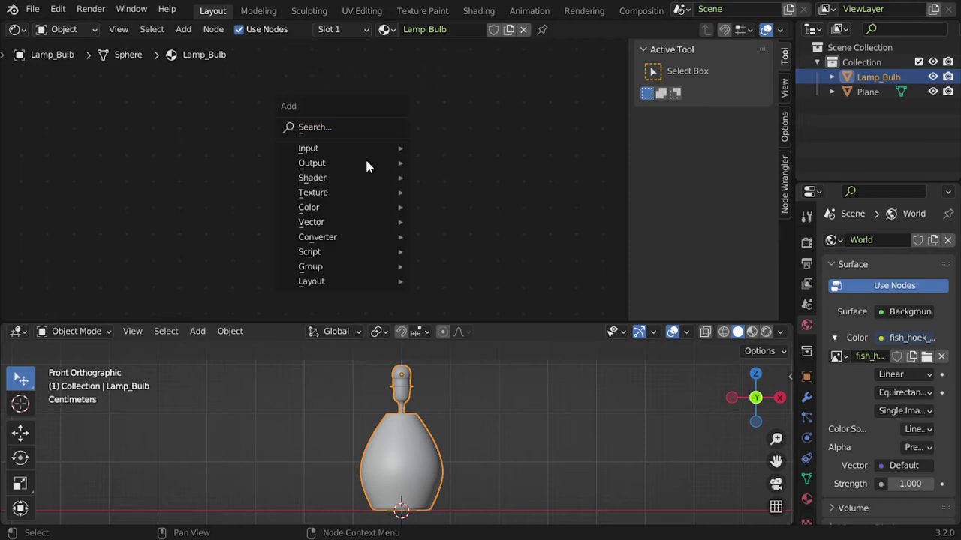
{"action": "left_click", "coordinate": [472, 165]}
{"action": "key", "text": "ctrl+z"}
{"action": "key", "text": "shift+a"}
{"action": "left_click", "coordinate": [511, 169]}
{"action": "left_click", "coordinate": [473, 180]}
{"action": "scroll", "coordinate": [300, 143], "scroll_direction": "up", "scroll_amount": 2}
{"action": "scroll", "coordinate": [303, 142], "scroll_direction": "left", "scroll_amount": 2, "text": "ctrl"}
Step: Add a Refraction BSDF node and set its colour to pure red
{"action": "key", "text": "shift+a"}
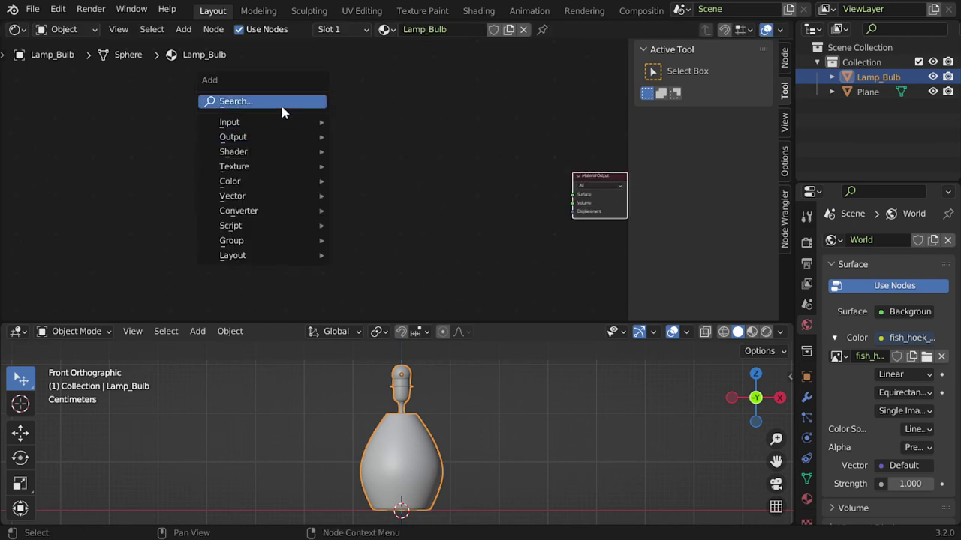
{"action": "left_click", "coordinate": [281, 109]}
{"action": "type", "text": "ref"}
{"action": "left_click", "coordinate": [311, 132]}
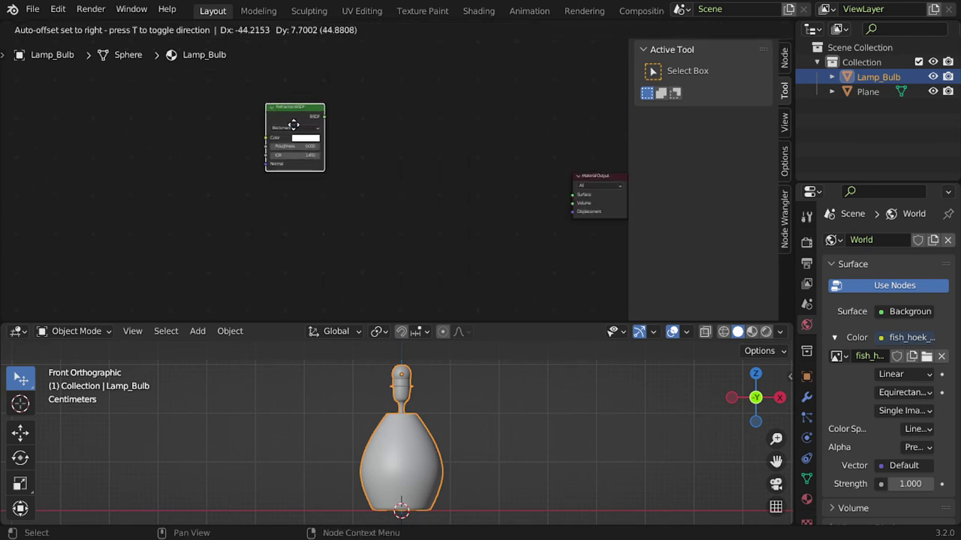
{"action": "key", "text": "KP_Decimal"}
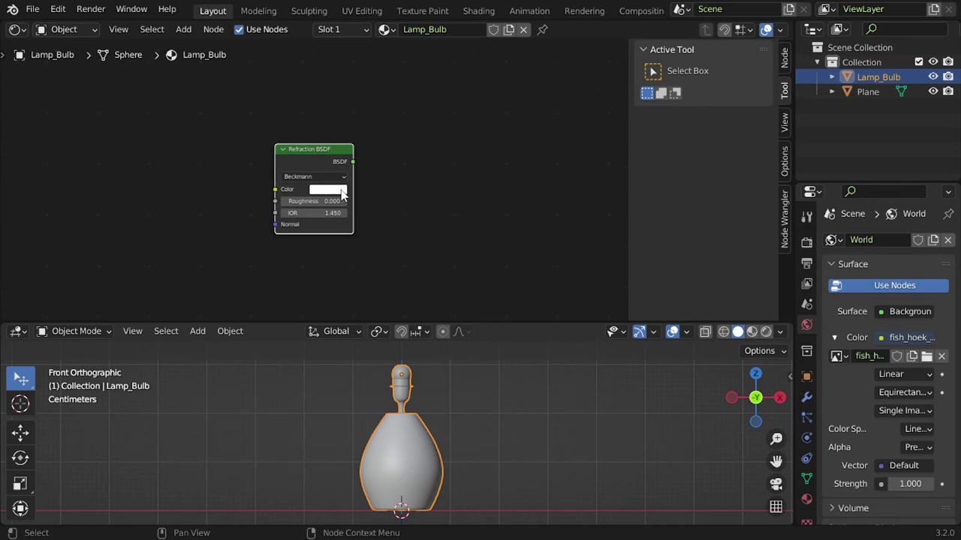
{"action": "left_click", "coordinate": [343, 192]}
{"action": "left_click", "coordinate": [335, 129]}
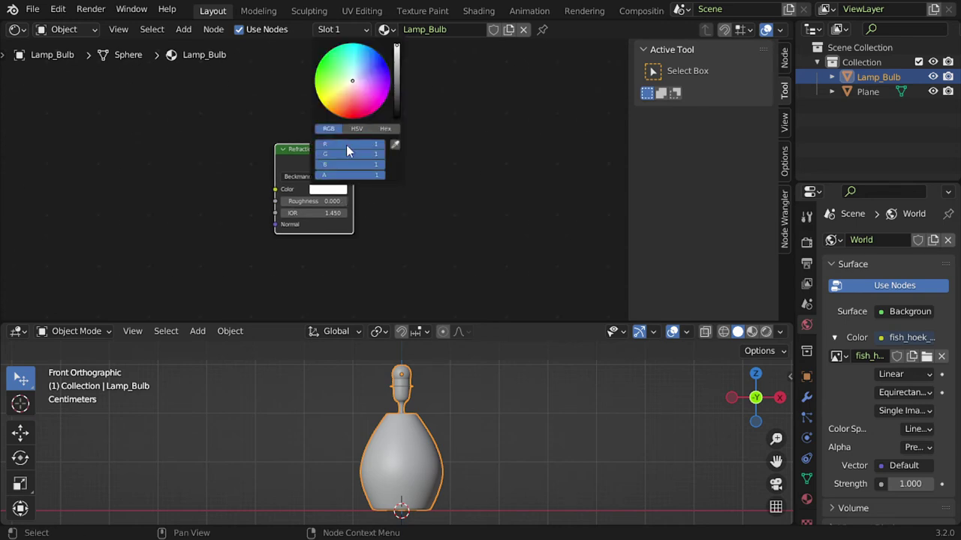
{"action": "mouse_move", "coordinate": [355, 156]}
{"action": "left_mouse_down"}
{"action": "mouse_move", "coordinate": [314, 156]}
{"action": "mouse_move", "coordinate": [315, 164]}
{"action": "mouse_move", "coordinate": [310, 122]}
{"action": "left_mouse_up"}
{"action": "key", "text": "g"}
Step: Duplicate the red refraction node twice, stacking the copies below it
{"action": "key", "text": "y"}
{"action": "left_click", "coordinate": [311, 225]}
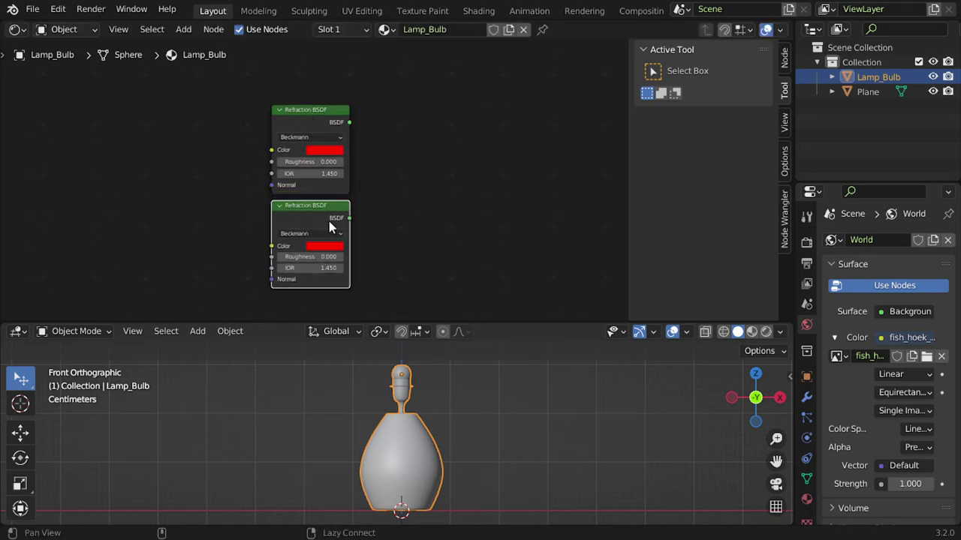
{"action": "middle_click_drag", "start_coordinate": [393, 240], "coordinate": [382, 137]}
{"action": "key", "text": "shift+d"}
{"action": "key", "text": "y"}
{"action": "left_click", "coordinate": [380, 232]}
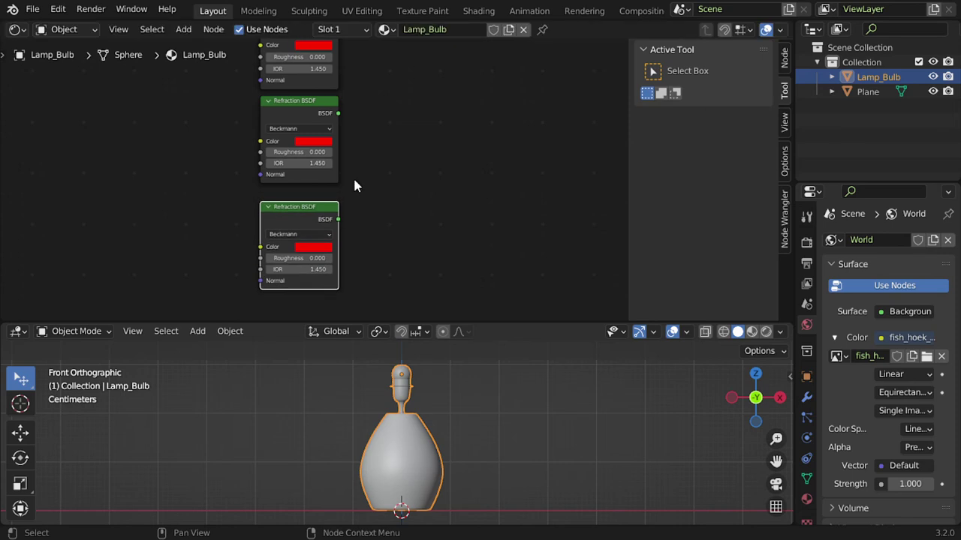
Step: Colour the middle copy pure green and raise the bottom copy's blue channel
{"action": "left_click", "coordinate": [318, 142]}
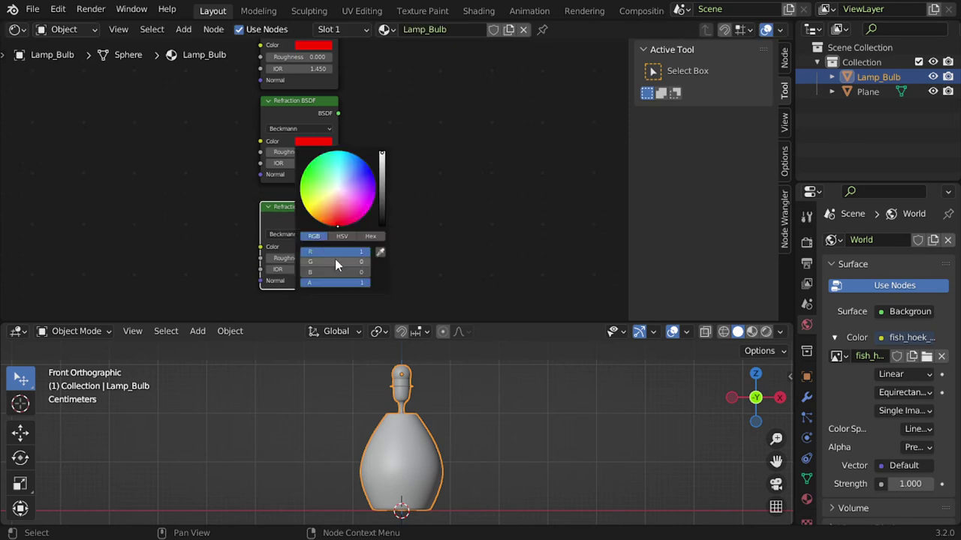
{"action": "mouse_move", "coordinate": [335, 261]}
{"action": "left_mouse_down"}
{"action": "mouse_move", "coordinate": [370, 261]}
{"action": "mouse_move", "coordinate": [300, 252]}
{"action": "left_mouse_up"}
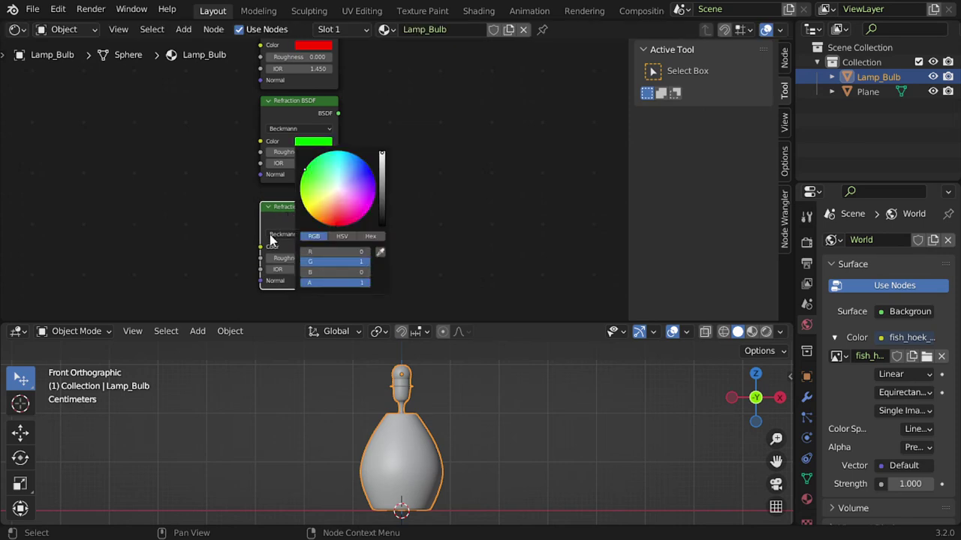
{"action": "left_click", "coordinate": [308, 247]}
{"action": "mouse_move", "coordinate": [326, 222]}
{"action": "left_mouse_down"}
{"action": "mouse_move", "coordinate": [370, 221]}
{"action": "mouse_move", "coordinate": [304, 202]}
{"action": "left_mouse_up"}
Step: Make the bottom node blue and add an Add Shader combining the red and green shaders
{"action": "middle_click_drag", "start_coordinate": [497, 118], "coordinate": [470, 218]}
{"action": "key", "text": "shift+a"}
{"action": "left_click", "coordinate": [425, 126]}
{"action": "type", "text": "add"}
{"action": "key", "text": "Return"}
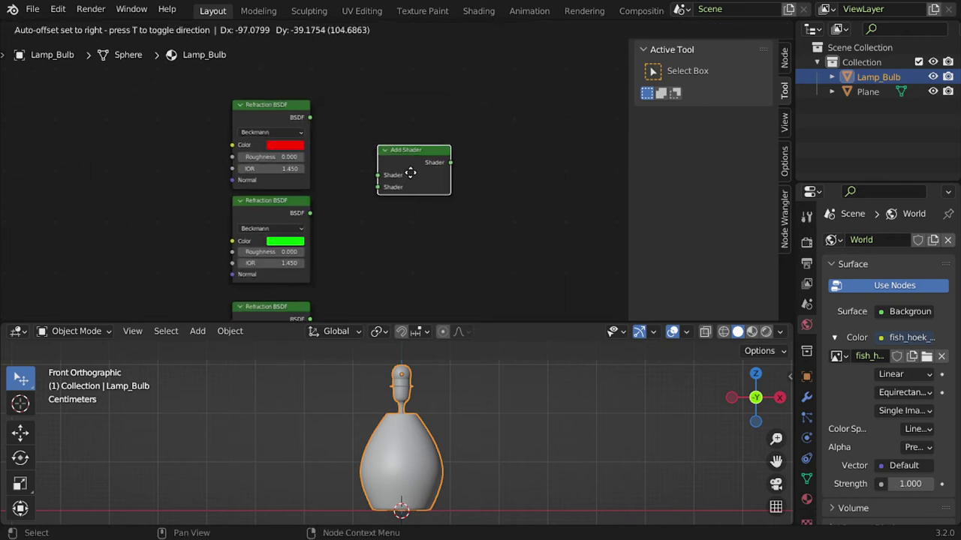
{"action": "left_click", "coordinate": [412, 172]}
{"action": "left_click_drag", "start_coordinate": [379, 187], "coordinate": [309, 213]}
{"action": "left_click_drag", "start_coordinate": [379, 175], "coordinate": [309, 118]}
Step: Add a second Add Shader summing the first with blue, feeding the Material Output Surface
{"action": "middle_click_drag", "start_coordinate": [371, 171], "coordinate": [320, 132]}
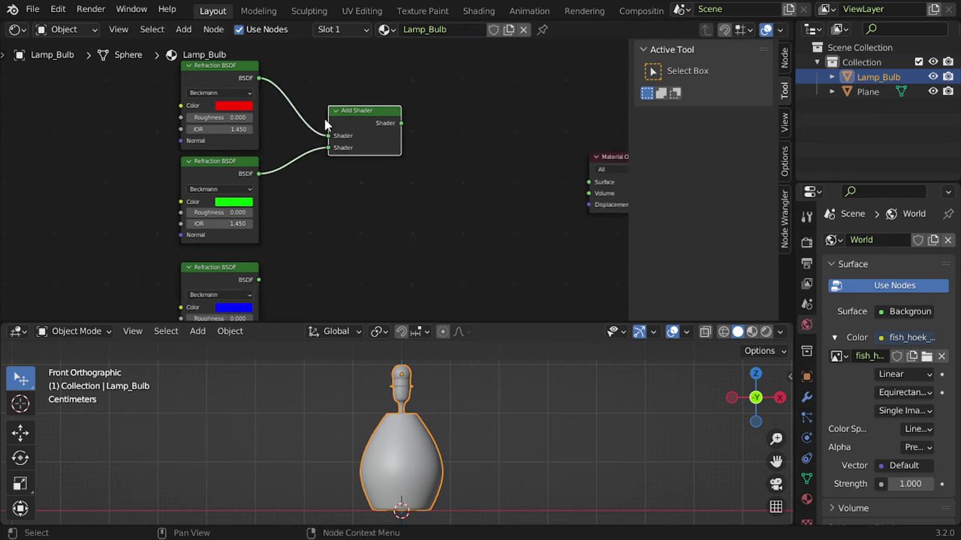
{"action": "key", "text": "shift+d"}
{"action": "left_click", "coordinate": [424, 149]}
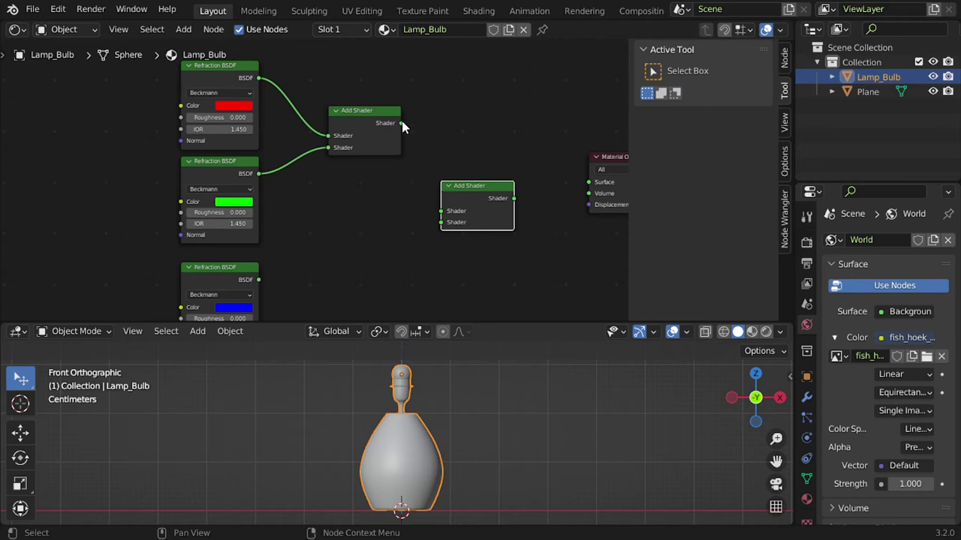
{"action": "left_click_drag", "start_coordinate": [401, 122], "coordinate": [441, 211]}
{"action": "middle_click_drag", "start_coordinate": [467, 228], "coordinate": [448, 171]}
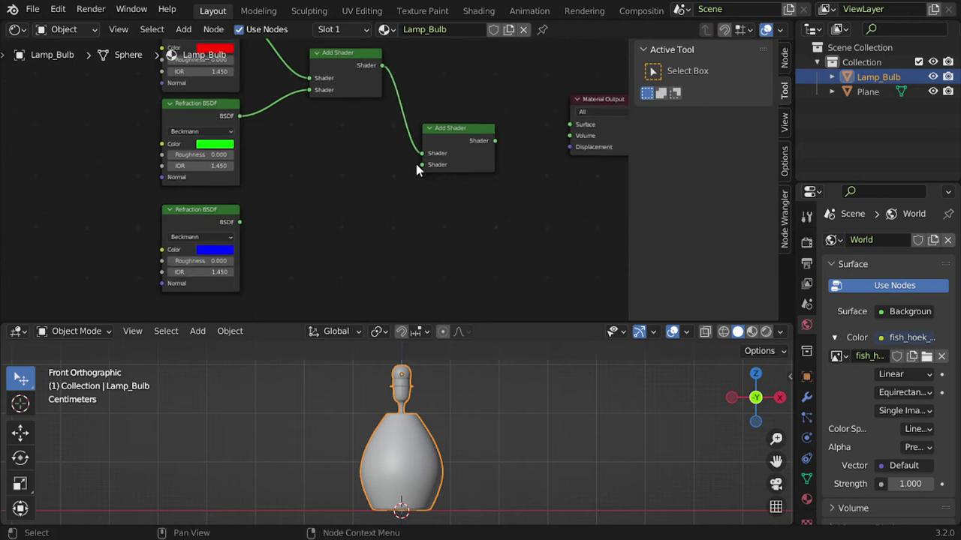
{"action": "left_click_drag", "start_coordinate": [421, 164], "coordinate": [239, 222]}
{"action": "middle_click_drag", "start_coordinate": [477, 189], "coordinate": [410, 236]}
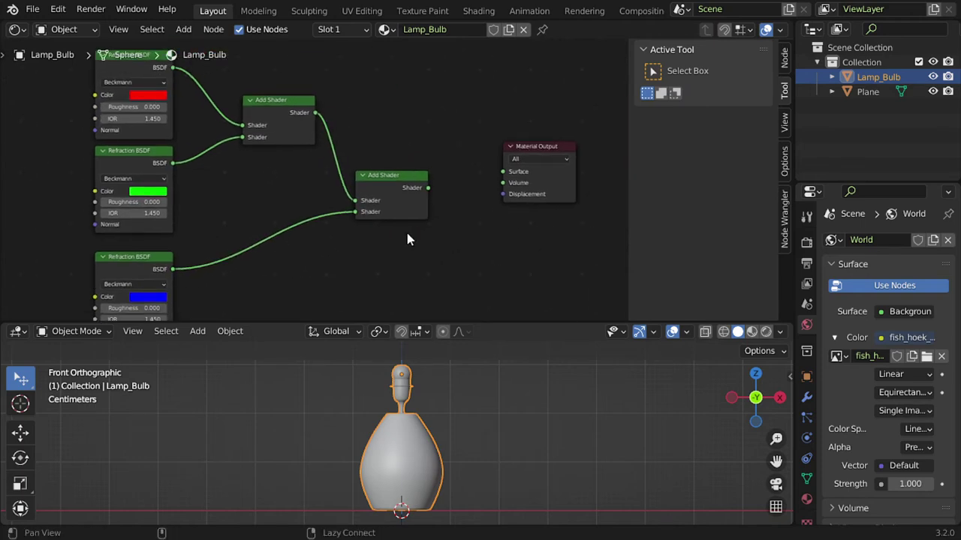
{"action": "mouse_move", "coordinate": [426, 195]}
{"action": "left_mouse_down"}
{"action": "mouse_move", "coordinate": [501, 174]}
{"action": "mouse_move", "coordinate": [422, 197]}
{"action": "left_mouse_up"}
{"action": "middle_click_drag", "start_coordinate": [468, 210], "coordinate": [518, 206]}
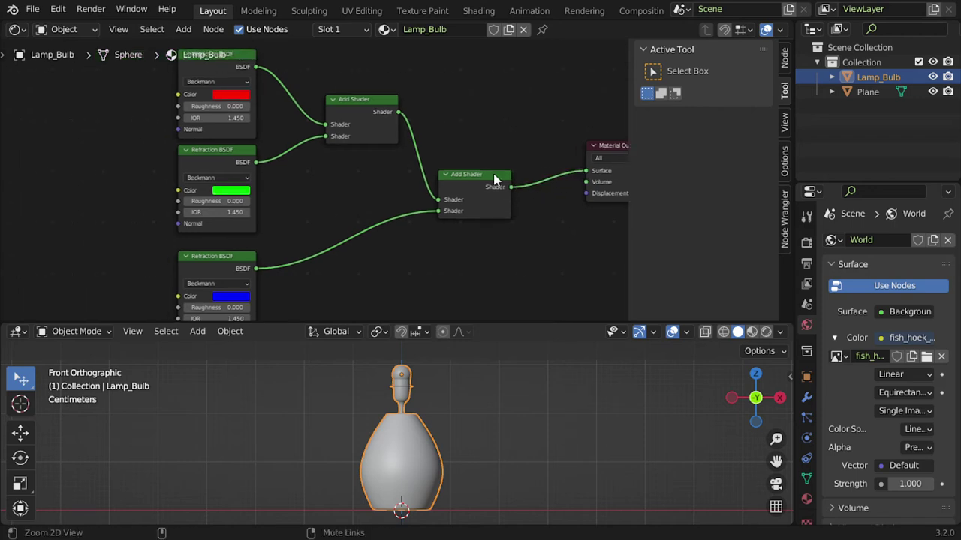
{"action": "middle_click_drag", "start_coordinate": [368, 200], "coordinate": [507, 190]}
{"action": "scroll", "coordinate": [500, 220], "scroll_direction": "up", "scroll_amount": 1}
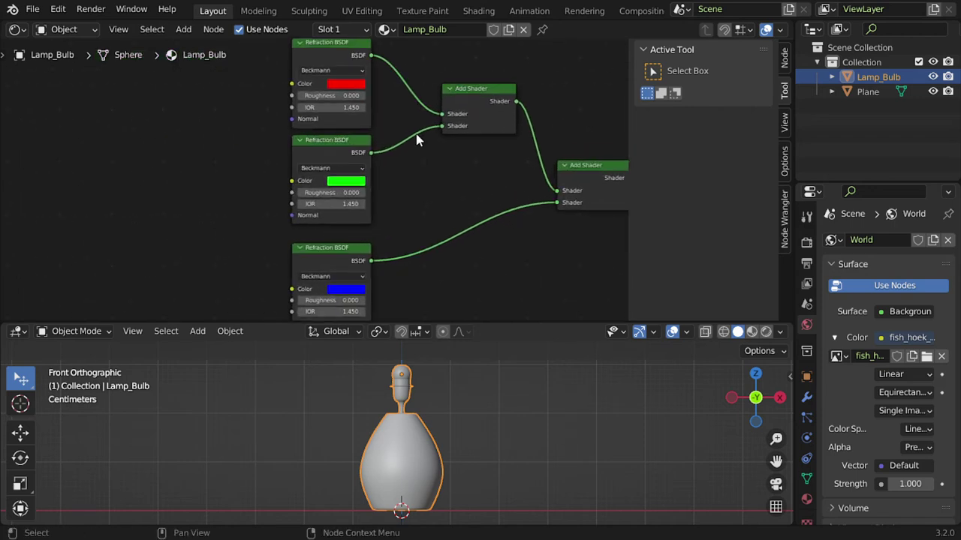
Step: Select the three refraction nodes and enlarge the 3D view below the node editor
{"action": "left_click", "coordinate": [334, 60]}
{"action": "left_click", "coordinate": [340, 144]}
{"action": "left_click", "coordinate": [338, 252]}
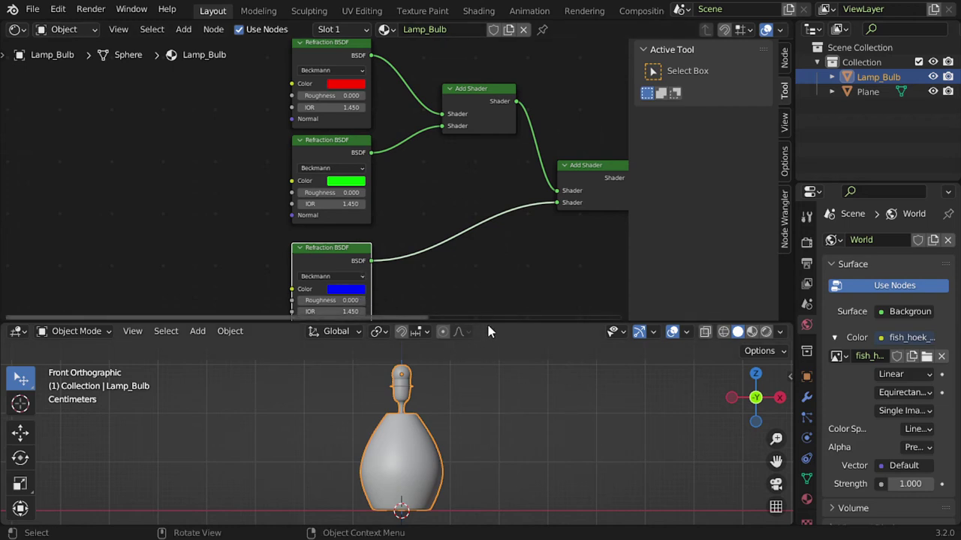
{"action": "left_click_drag", "start_coordinate": [491, 321], "coordinate": [494, 275]}
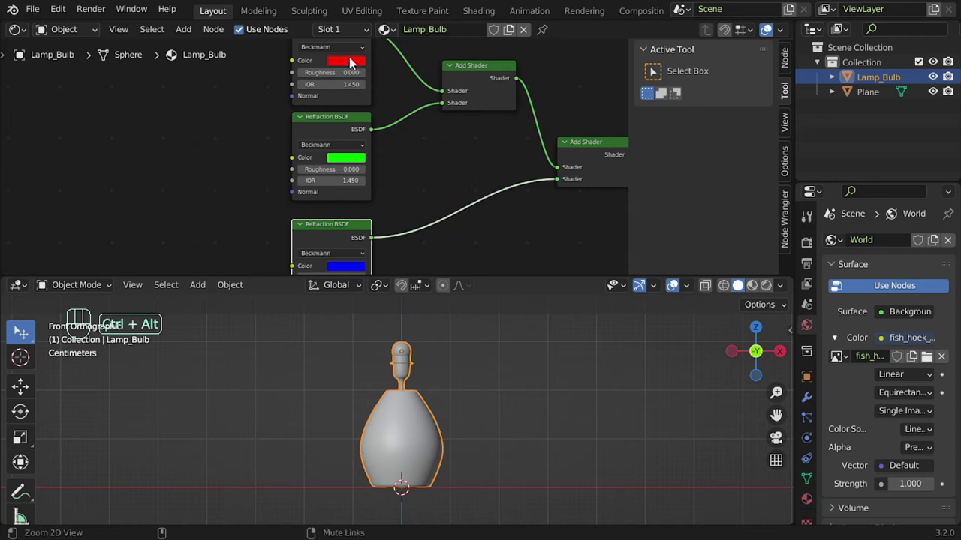
{"action": "scroll", "coordinate": [416, 183], "scroll_direction": "down", "scroll_amount": 1}
{"action": "mouse_move", "coordinate": [415, 183]}
{"action": "middle_mouse_down"}
{"action": "mouse_move", "coordinate": [434, 187]}
{"action": "mouse_move", "coordinate": [473, 135]}
{"action": "mouse_move", "coordinate": [458, 175]}
{"action": "mouse_move", "coordinate": [446, 132]}
{"action": "middle_mouse_up"}
Step: Orbit the rendered viewport to a perspective angle on the multicoloured bulb
{"action": "mouse_move", "coordinate": [422, 315]}
{"action": "middle_mouse_down"}
{"action": "mouse_move", "coordinate": [419, 406]}
{"action": "mouse_move", "coordinate": [376, 425]}
{"action": "middle_mouse_up"}
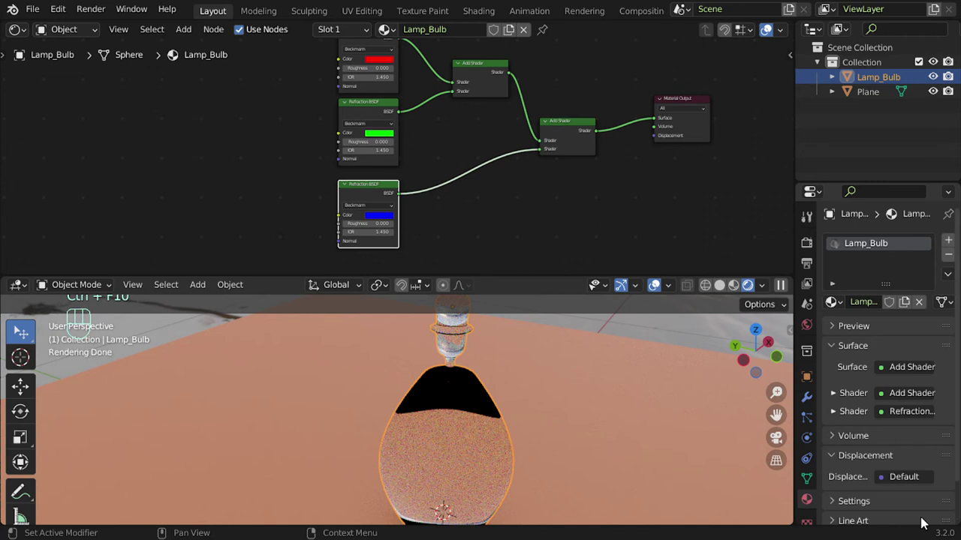
{"action": "left_click_drag", "start_coordinate": [682, 505], "coordinate": [534, 368], "text": "alt"}
{"action": "mouse_move", "coordinate": [591, 423]}
{"action": "left_mouse_down", "text": "alt"}
{"action": "mouse_move", "coordinate": [541, 400]}
{"action": "mouse_move", "coordinate": [562, 382]}
{"action": "mouse_move", "coordinate": [565, 428]}
{"action": "mouse_move", "coordinate": [577, 411]}
{"action": "mouse_move", "coordinate": [553, 416]}
{"action": "left_mouse_up", "text": "alt"}
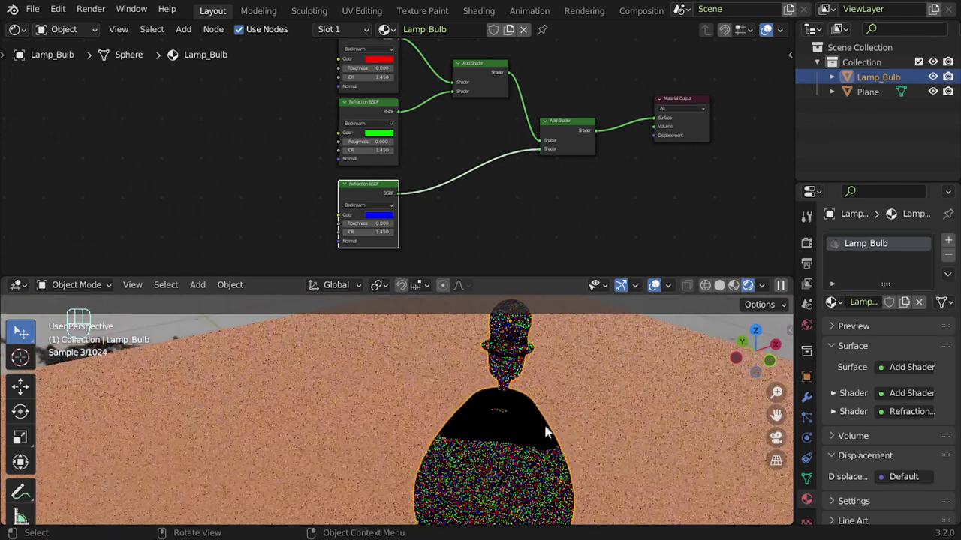
Step: Set the red refraction shader's IOR to 1.4
{"action": "left_click_drag", "start_coordinate": [510, 217], "coordinate": [553, 226], "text": "alt+shift"}
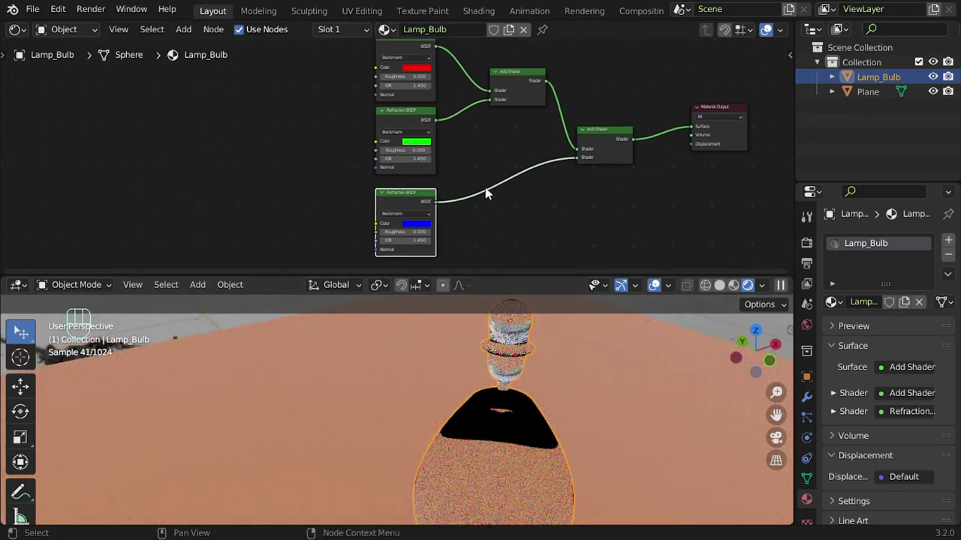
{"action": "left_click", "coordinate": [407, 85]}
{"action": "type", "text": "1.4"}
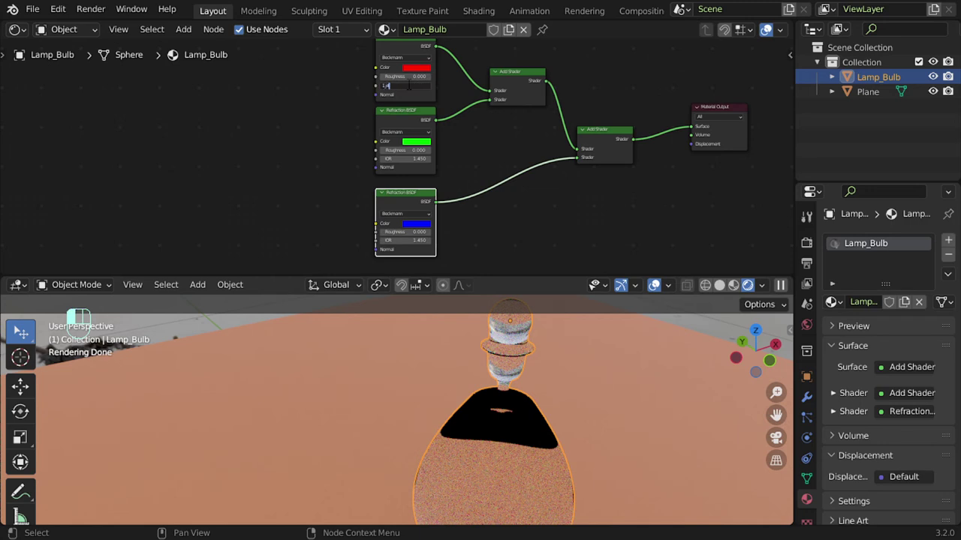
{"action": "key", "text": "Return"}
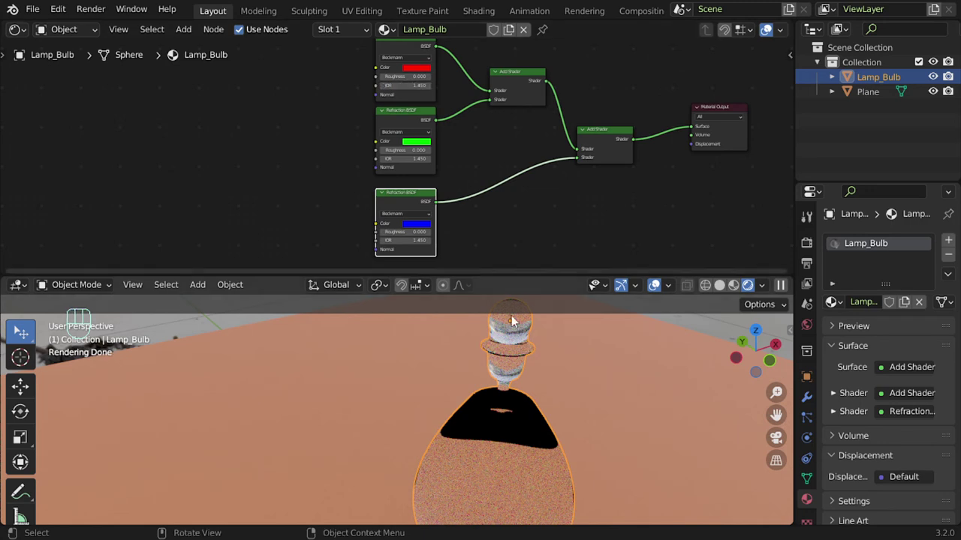
{"action": "left_click", "coordinate": [412, 87]}
{"action": "type", "text": "1"}
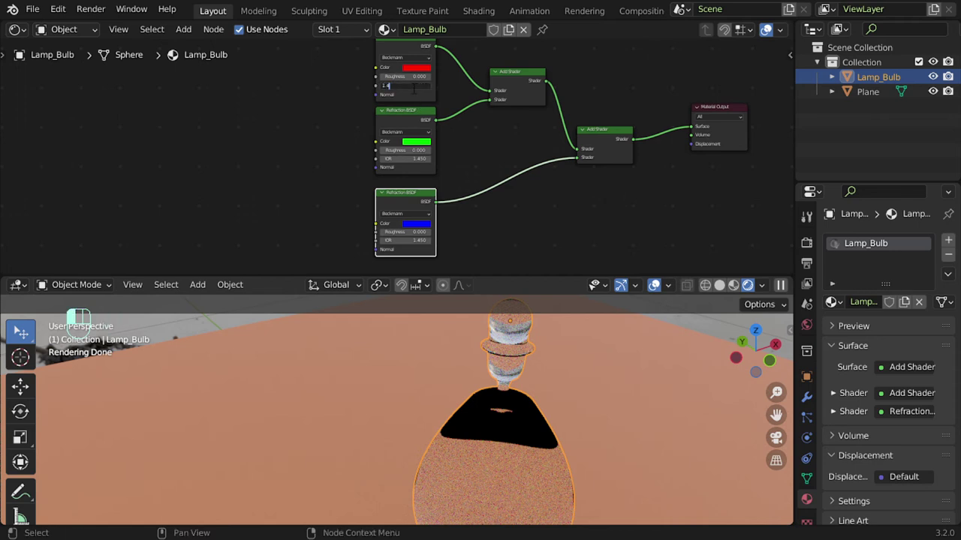
{"action": "key", "text": "Return"}
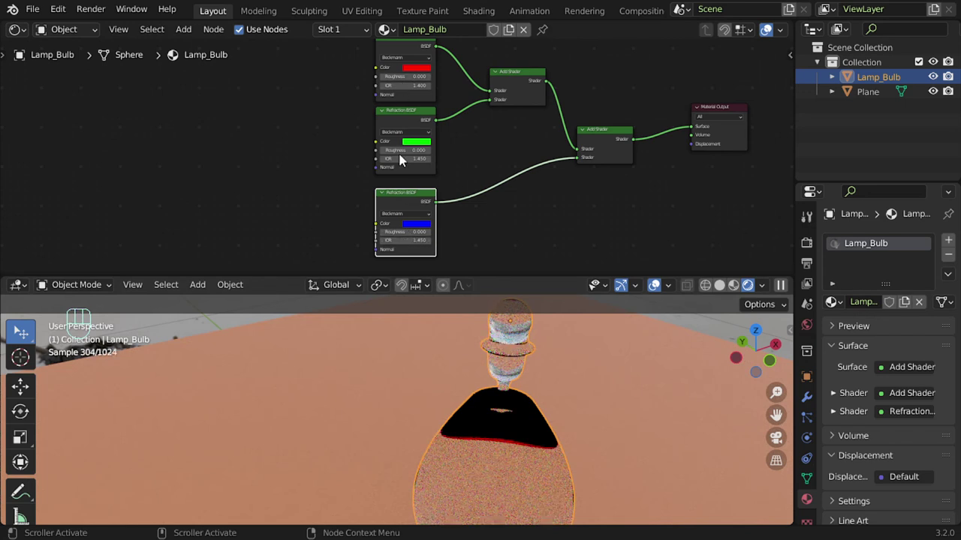
Step: Set the blue shader's IOR to 1.5 and orbit to check the colour split
{"action": "double_click", "coordinate": [413, 240]}
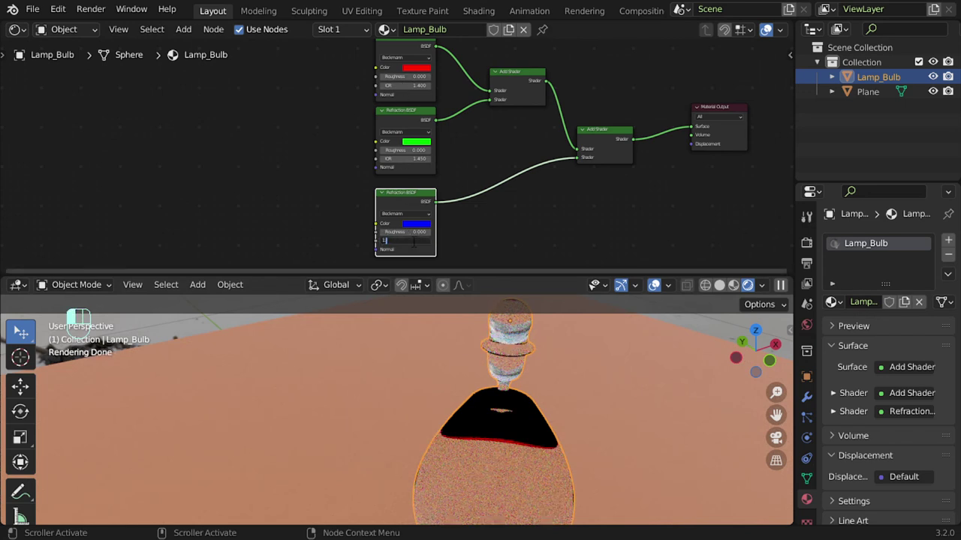
{"action": "type", "text": ".5"}
{"action": "key", "text": "Return"}
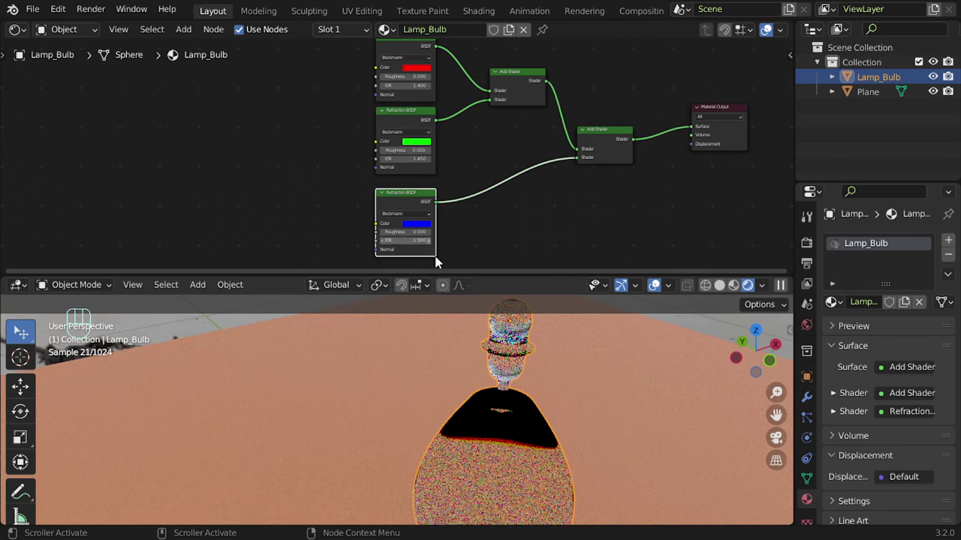
{"action": "middle_click_drag", "start_coordinate": [569, 388], "coordinate": [548, 405], "text": "alt"}
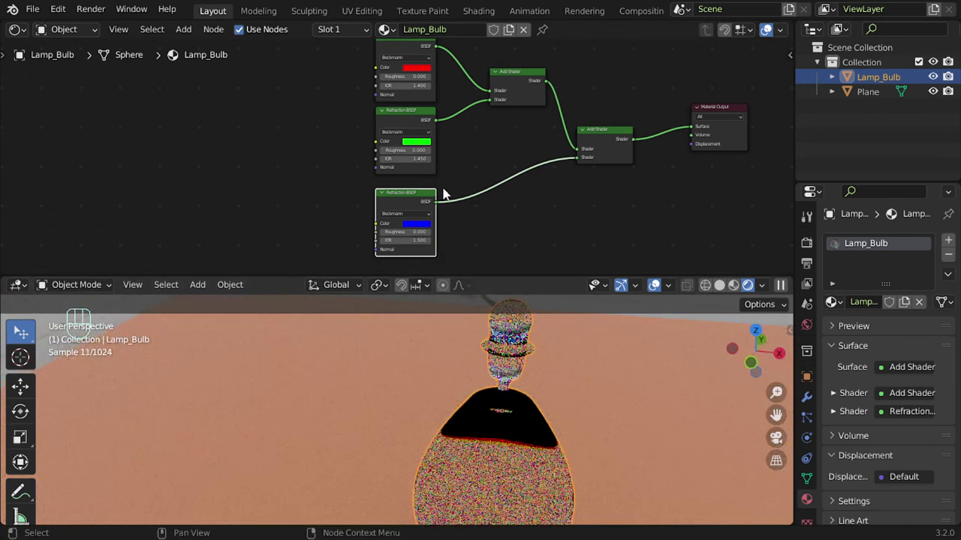
{"action": "middle_click_drag", "start_coordinate": [572, 191], "coordinate": [599, 189]}
{"action": "scroll", "coordinate": [656, 202], "scroll_direction": "up", "scroll_amount": 3, "text": "ctrl"}
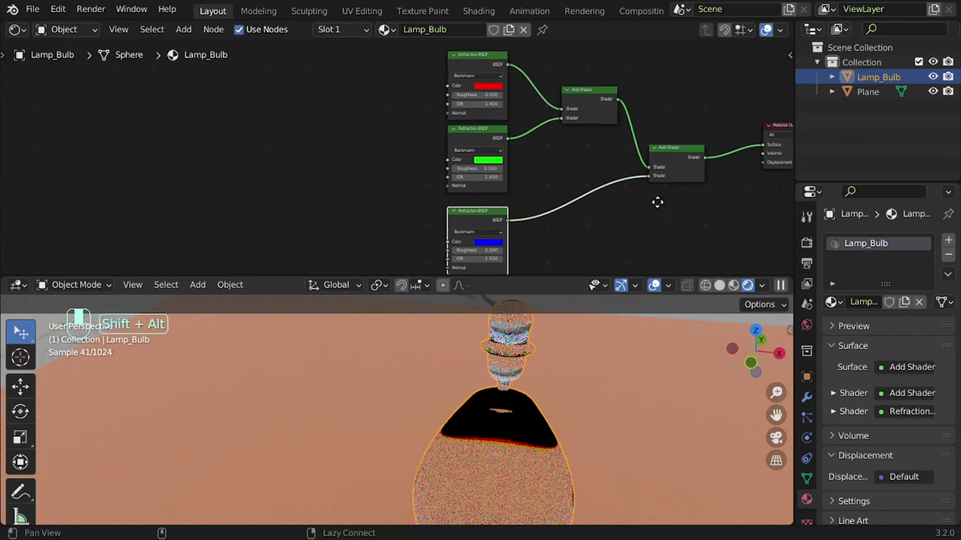
{"action": "scroll", "coordinate": [488, 222], "scroll_direction": "up", "scroll_amount": 3, "text": "ctrl"}
{"action": "left_click", "coordinate": [462, 225]}
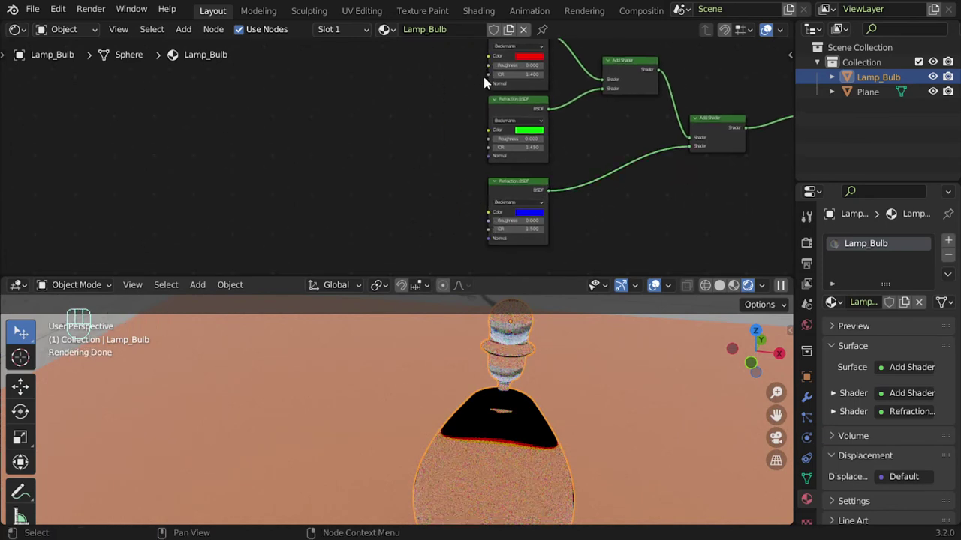
Step: Add a Value node and link its output to the green shader's IOR
{"action": "key", "text": "shift+a"}
{"action": "left_click", "coordinate": [399, 90]}
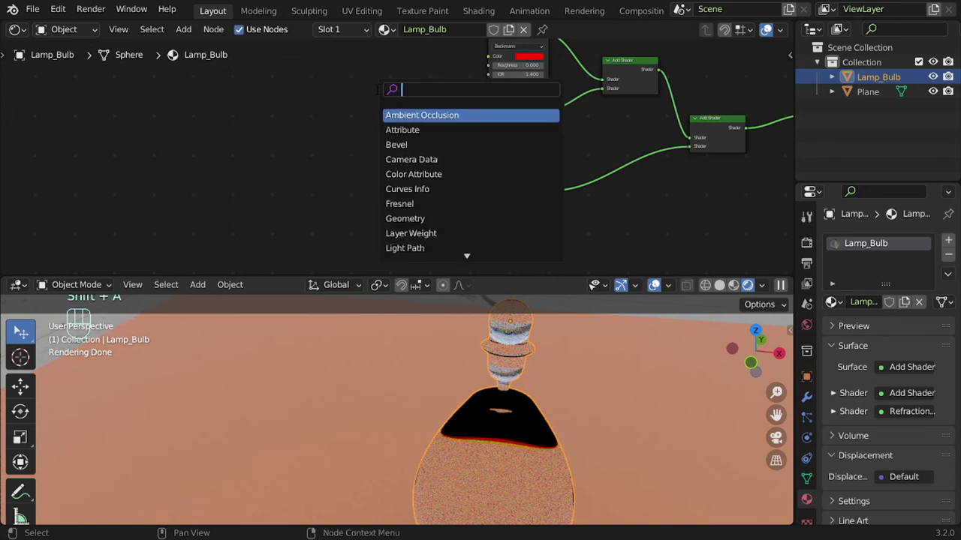
{"action": "type", "text": "value"}
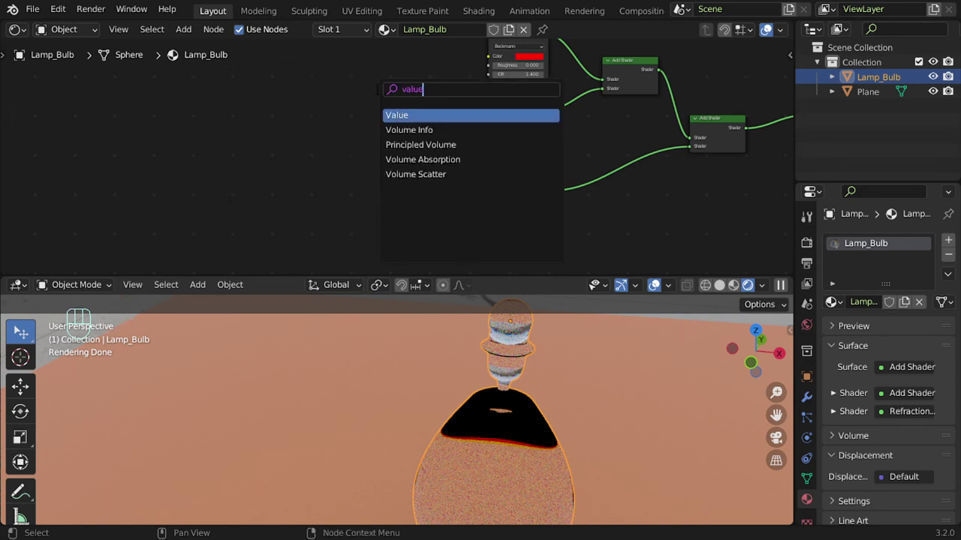
{"action": "left_click", "coordinate": [411, 114]}
{"action": "left_click", "coordinate": [422, 146]}
{"action": "scroll", "coordinate": [437, 115], "scroll_direction": "up", "scroll_amount": 1}
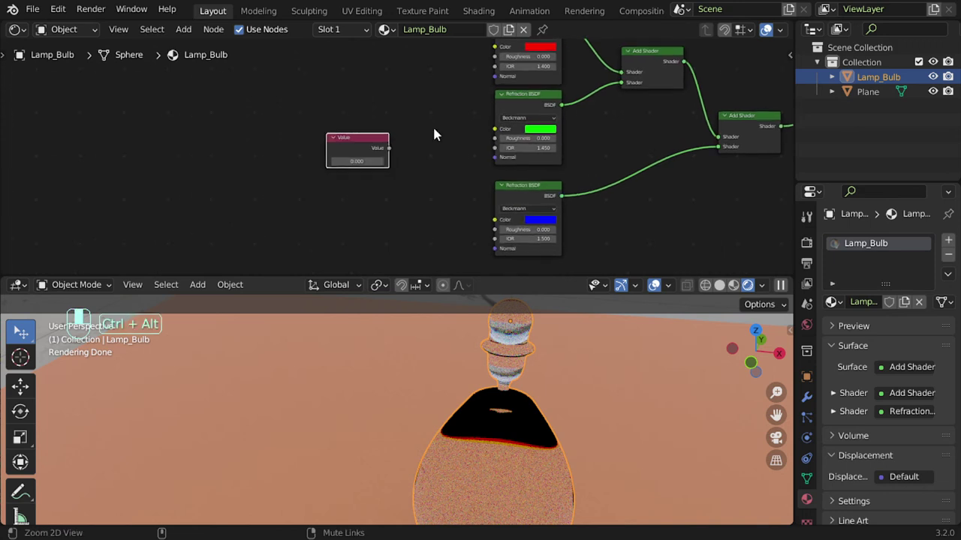
{"action": "scroll", "coordinate": [458, 98], "scroll_direction": "up", "scroll_amount": 1}
{"action": "left_click_drag", "start_coordinate": [389, 175], "coordinate": [436, 148]}
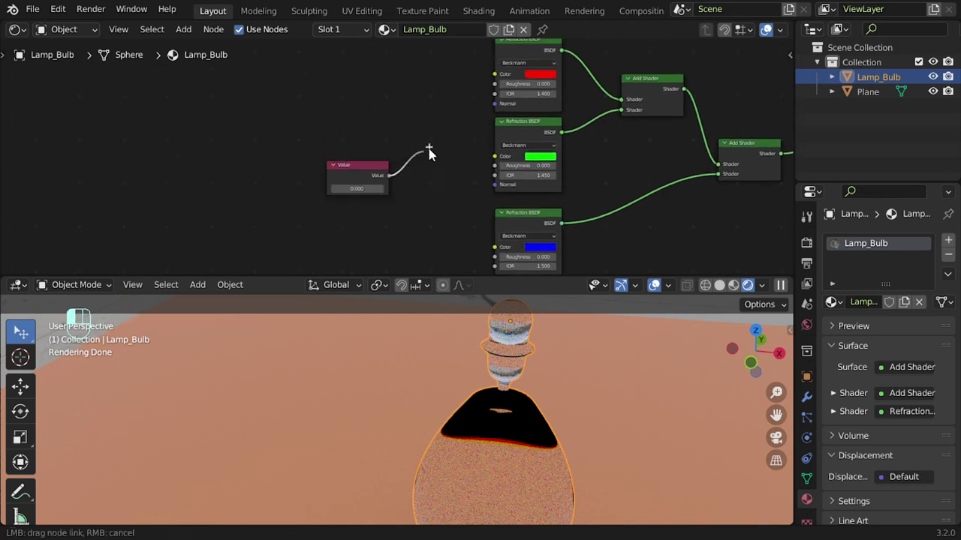
{"action": "left_click_drag", "start_coordinate": [496, 190], "coordinate": [496, 185]}
{"action": "middle_click_drag", "start_coordinate": [495, 187], "coordinate": [495, 171]}
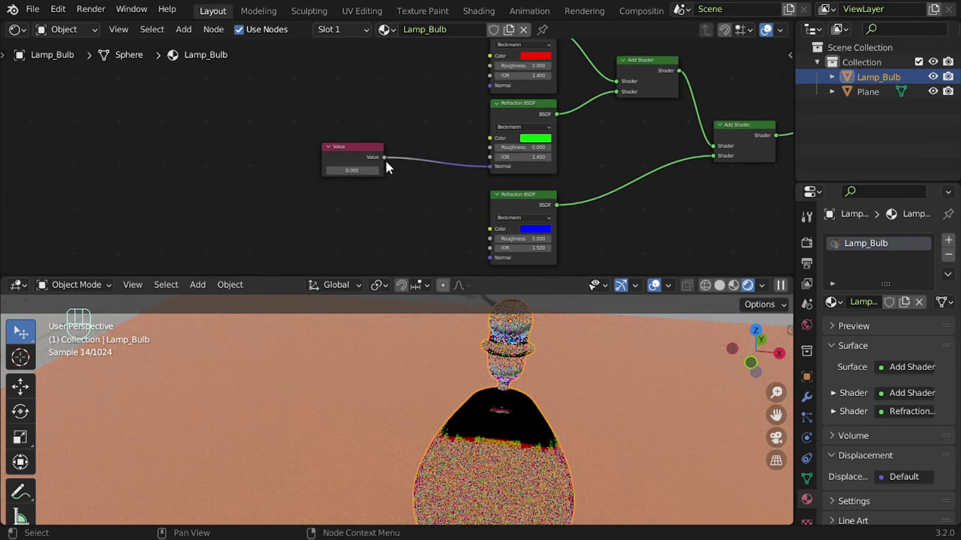
{"action": "left_click_drag", "start_coordinate": [492, 166], "coordinate": [489, 157]}
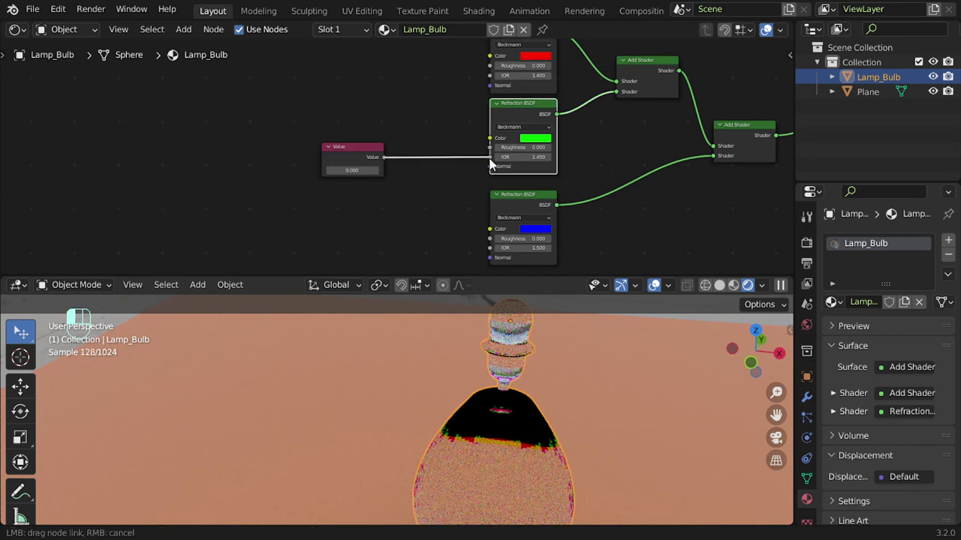
Step: Set the Value node to 1.45 and also link it to the red and blue IORs
{"action": "double_click", "coordinate": [353, 171]}
{"action": "type", "text": "1.45"}
{"action": "key", "text": "Return"}
{"action": "left_click_drag", "start_coordinate": [384, 157], "coordinate": [489, 75]}
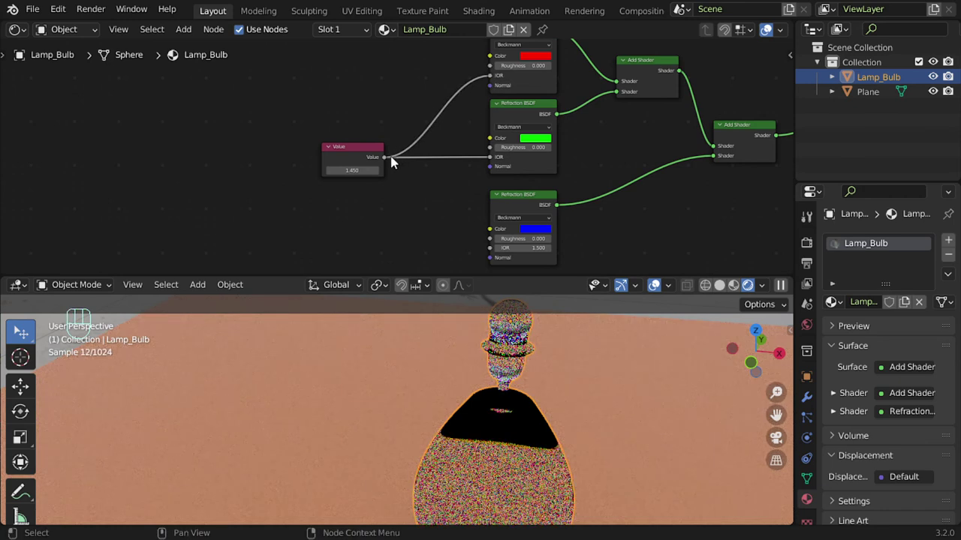
{"action": "left_click_drag", "start_coordinate": [383, 157], "coordinate": [495, 169]}
{"action": "middle_click_drag", "start_coordinate": [455, 148], "coordinate": [363, 207]}
{"action": "mouse_move", "coordinate": [363, 207]}
{"action": "left_mouse_down"}
{"action": "mouse_move", "coordinate": [268, 171]}
{"action": "mouse_move", "coordinate": [154, 158]}
{"action": "left_mouse_up"}
Step: Insert a Math node on the red IOR link set to Subtract 0.05, without clamping
{"action": "key", "text": "shift+a"}
{"action": "left_click", "coordinate": [332, 125]}
{"action": "type", "text": "math"}
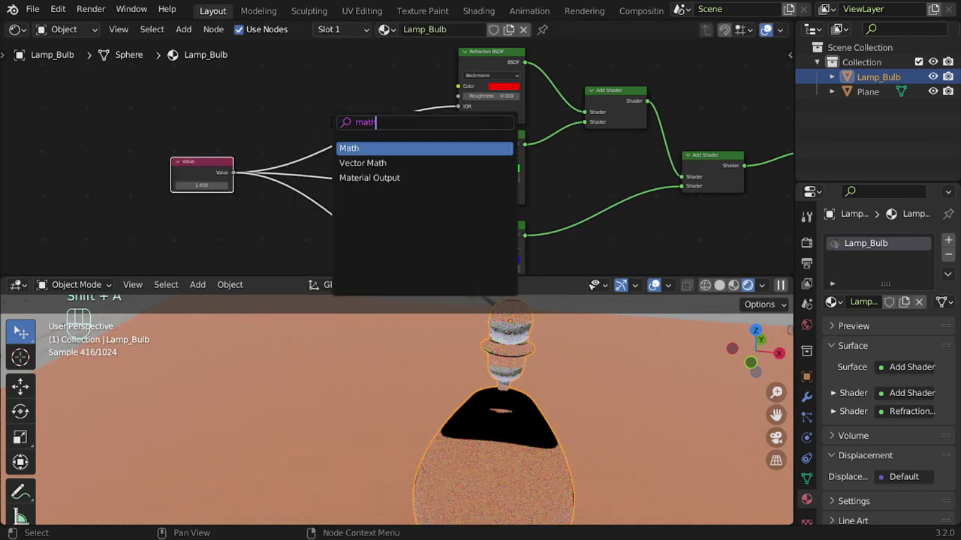
{"action": "left_click", "coordinate": [365, 148]}
{"action": "left_click", "coordinate": [381, 122]}
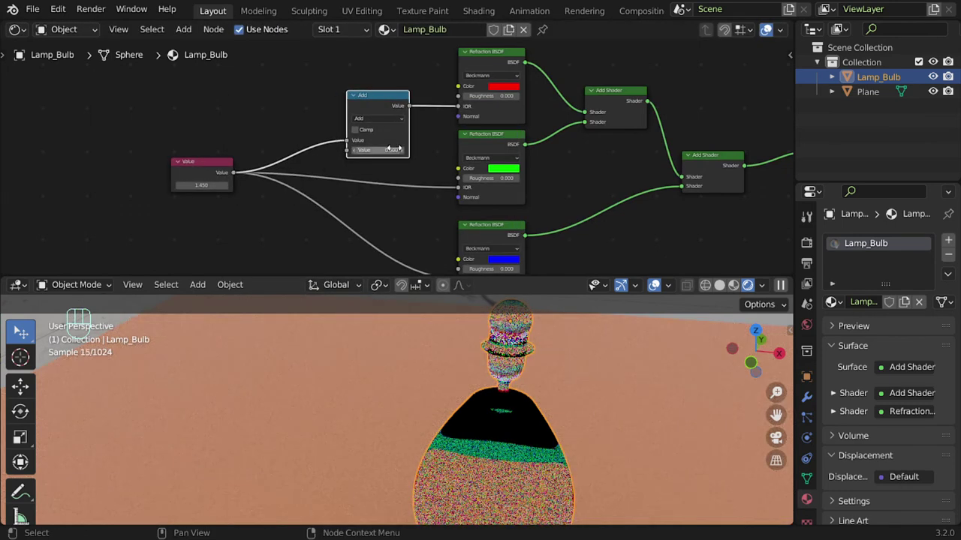
{"action": "left_click", "coordinate": [369, 119]}
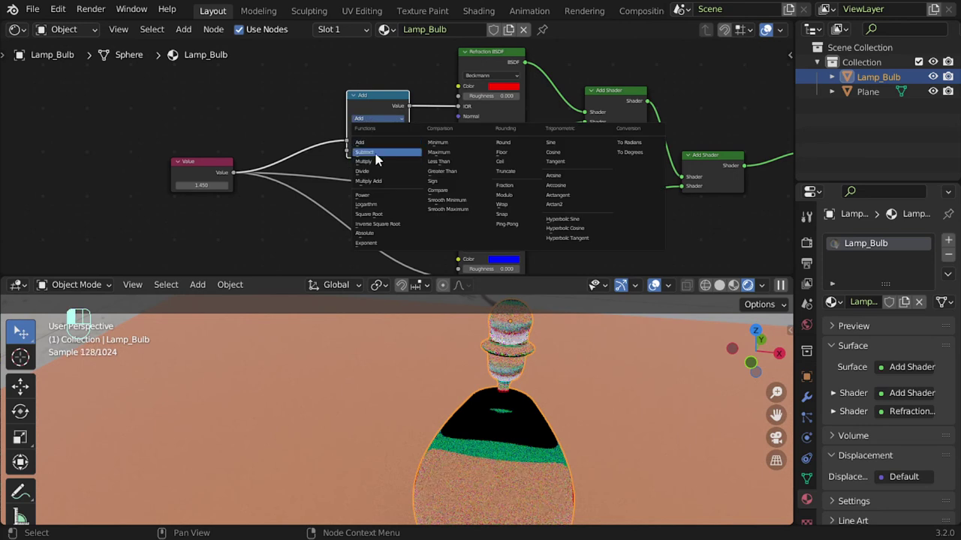
{"action": "left_click", "coordinate": [376, 153]}
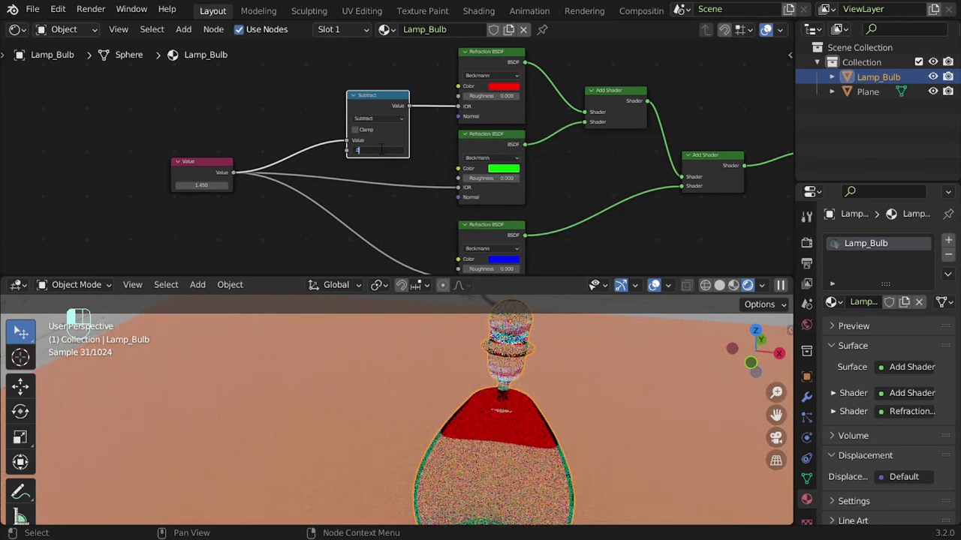
{"action": "key", "text": "Return"}
{"action": "middle_click_drag", "start_coordinate": [388, 195], "coordinate": [430, 148]}
{"action": "left_click", "coordinate": [430, 83]}
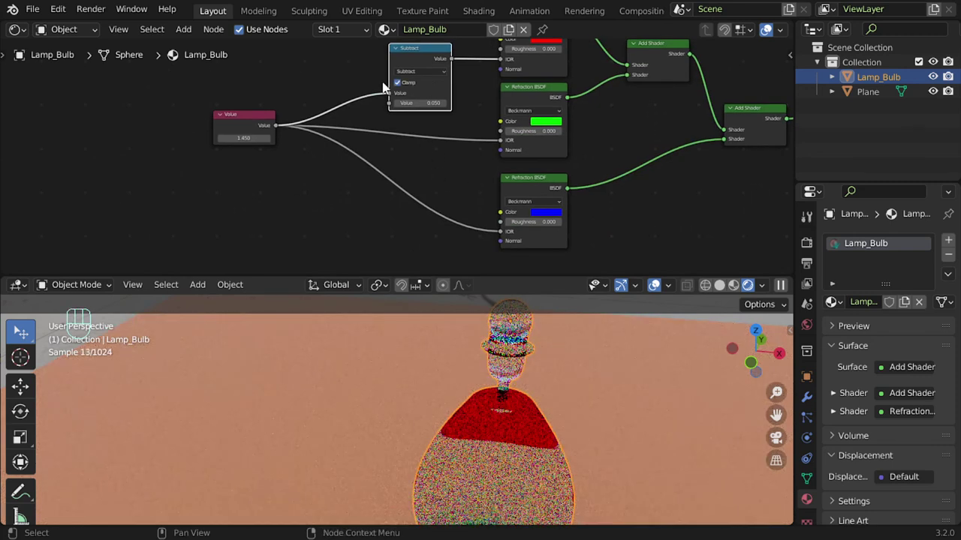
{"action": "left_click", "coordinate": [397, 83]}
Step: Insert an Add math node on the blue IOR link that adds 0.05
{"action": "key", "text": "shift+a"}
{"action": "left_click", "coordinate": [439, 183]}
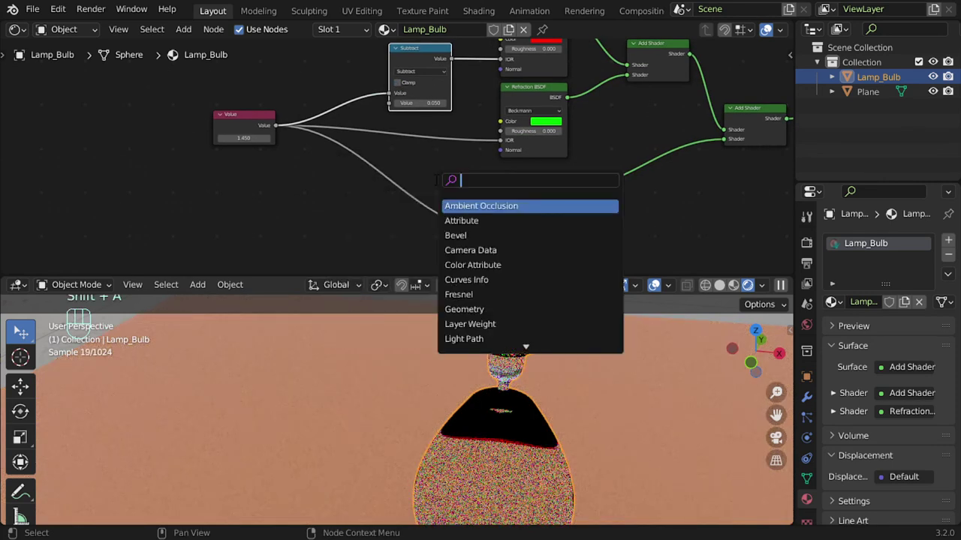
{"action": "type", "text": "maht"}
{"action": "key", "text": "Return"}
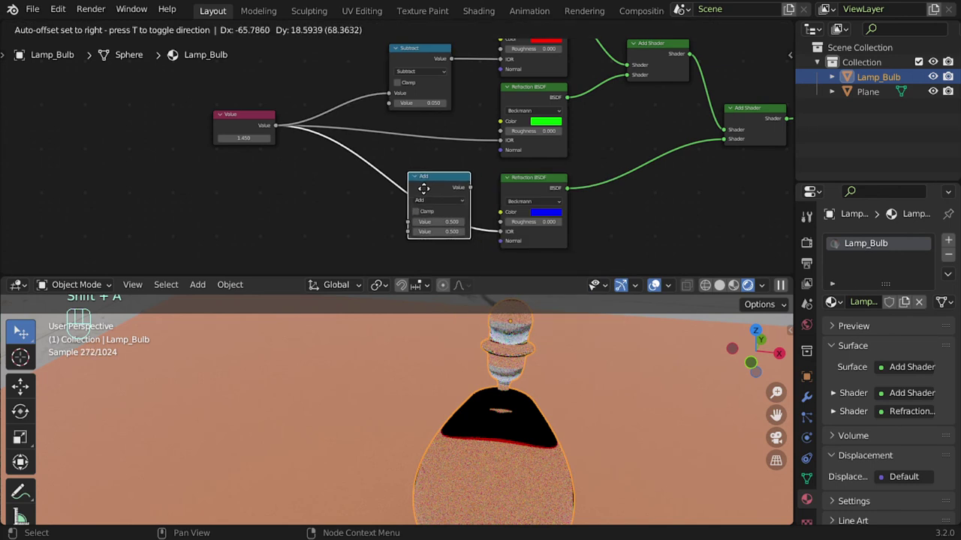
{"action": "left_click", "coordinate": [428, 197]}
{"action": "double_click", "coordinate": [438, 228]}
{"action": "key", "text": "BackSpace"}
{"action": "type", "text": ".05"}
{"action": "key", "text": "Return"}
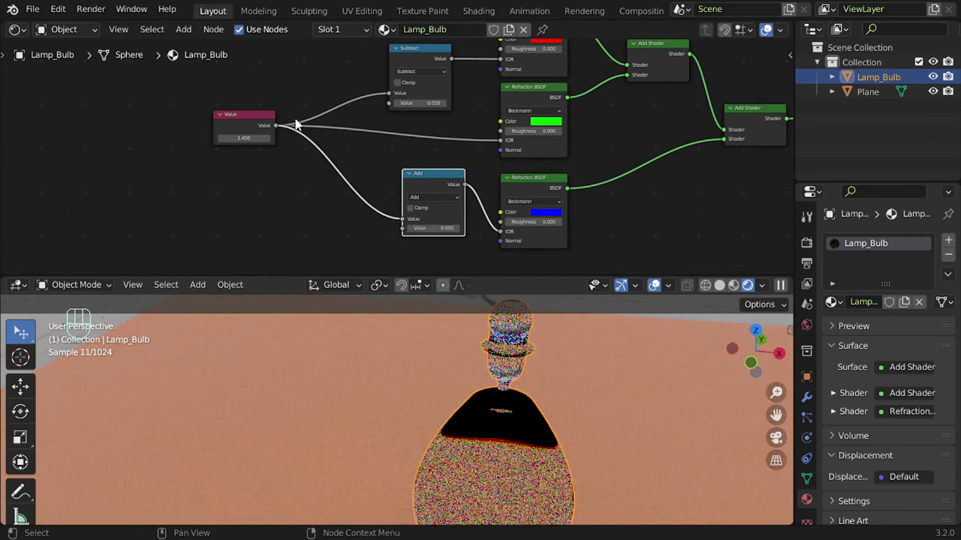
Step: Raise the shared Value node's base IOR to 1.5
{"action": "left_click_drag", "start_coordinate": [256, 117], "coordinate": [307, 124]}
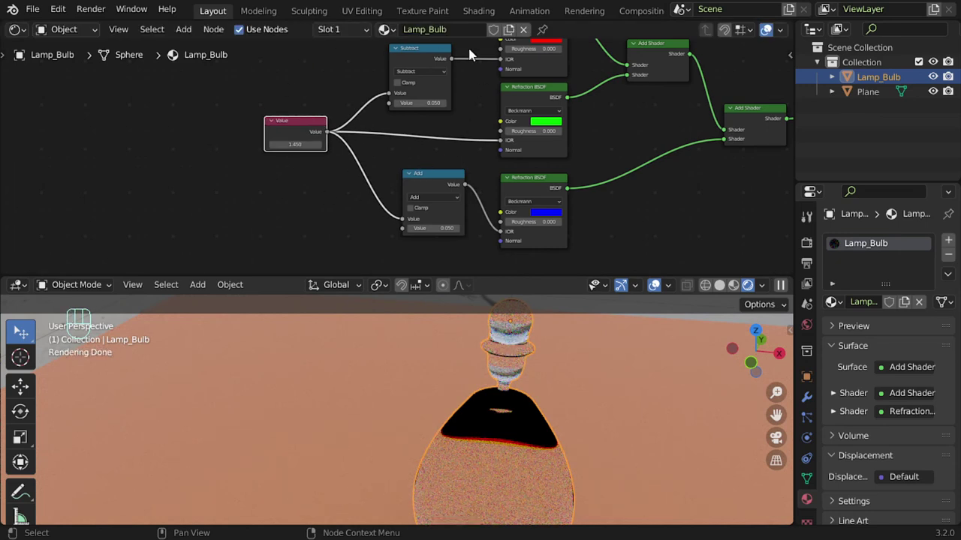
{"action": "left_click", "coordinate": [304, 143]}
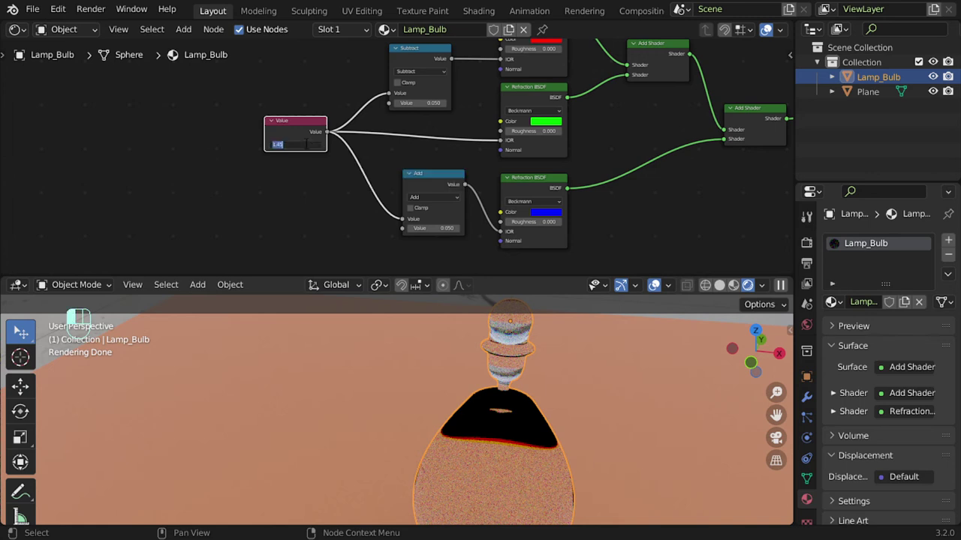
{"action": "type", "text": "1.5"}
{"action": "key", "text": "Return"}
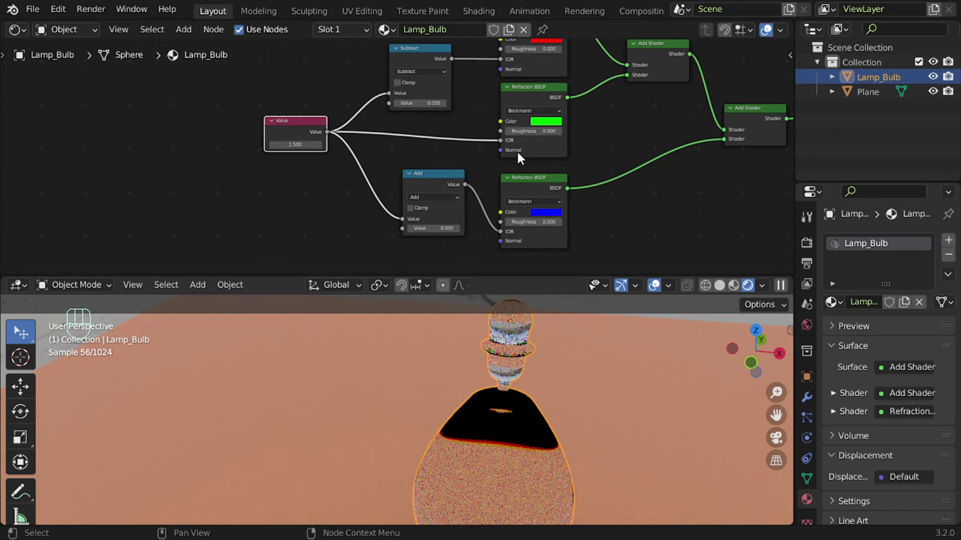
{"action": "key", "text": "shift+alt"}
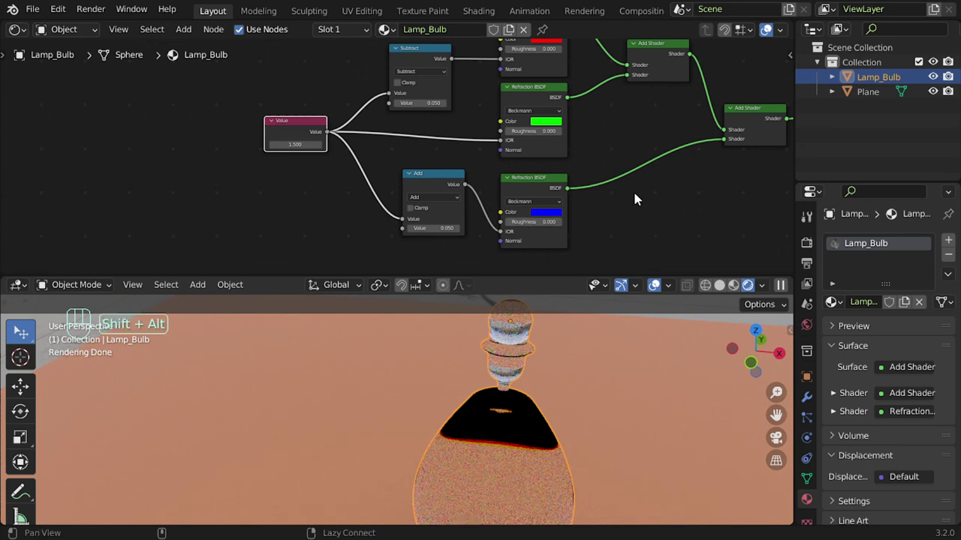
Step: Rearrange the nodes, moving Material Output further right to make room
{"action": "middle_click_drag", "start_coordinate": [635, 199], "coordinate": [495, 219]}
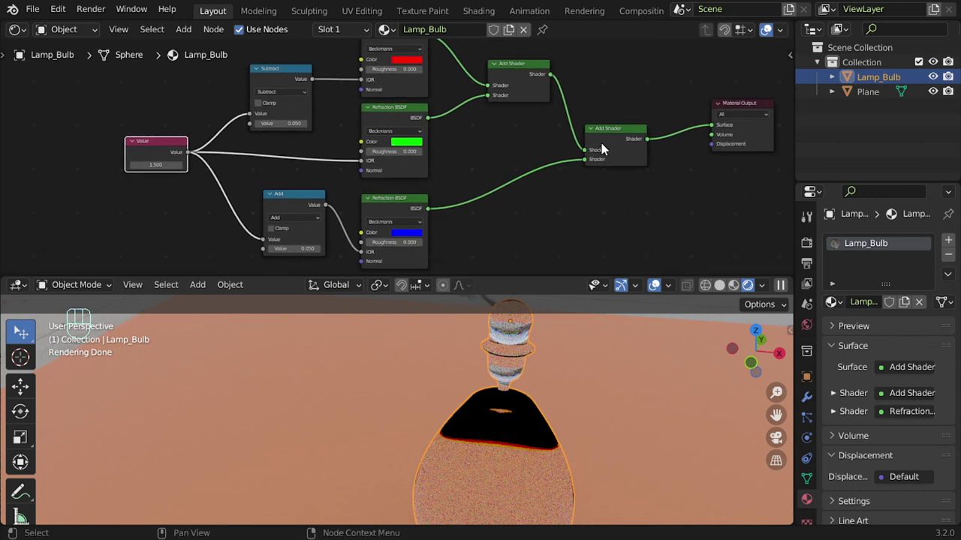
{"action": "left_click_drag", "start_coordinate": [605, 148], "coordinate": [605, 127]}
{"action": "mouse_move", "coordinate": [597, 161]}
{"action": "middle_mouse_down"}
{"action": "mouse_move", "coordinate": [580, 213]}
{"action": "mouse_move", "coordinate": [556, 187]}
{"action": "middle_mouse_up"}
{"action": "left_click_drag", "start_coordinate": [697, 123], "coordinate": [741, 117]}
Step: Insert a Mix Shader on the link just before Material Output
{"action": "key", "text": "shift+a"}
{"action": "left_click", "coordinate": [635, 163]}
{"action": "type", "text": "m"}
{"action": "left_click", "coordinate": [653, 189]}
{"action": "key", "text": "Escape"}
{"action": "key", "text": "shift+a"}
{"action": "left_click", "coordinate": [650, 198]}
{"action": "type", "text": "m"}
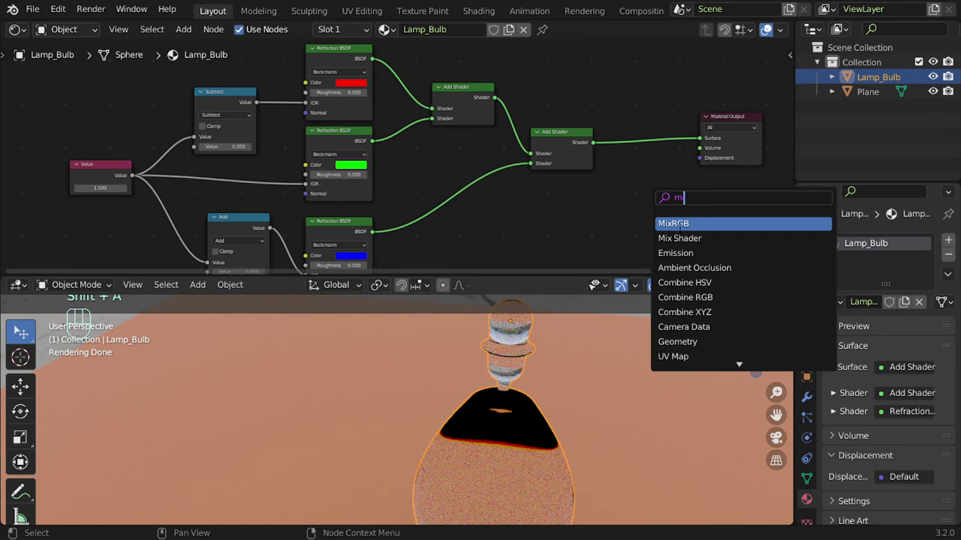
{"action": "left_click", "coordinate": [676, 220]}
{"action": "right_click", "coordinate": [623, 192]}
{"action": "key", "text": "shift+a"}
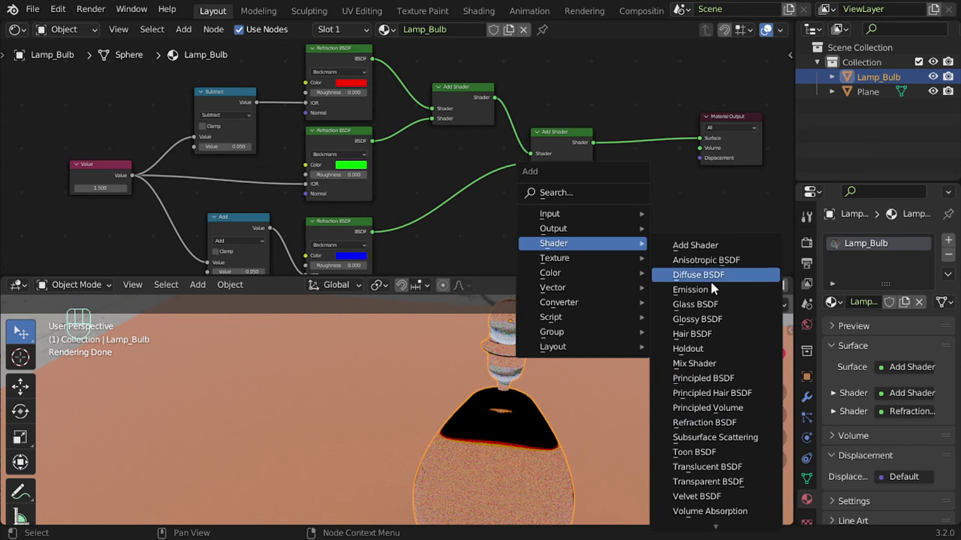
{"action": "key", "text": "Up"}
{"action": "key", "text": "Up"}
{"action": "key", "text": "Up"}
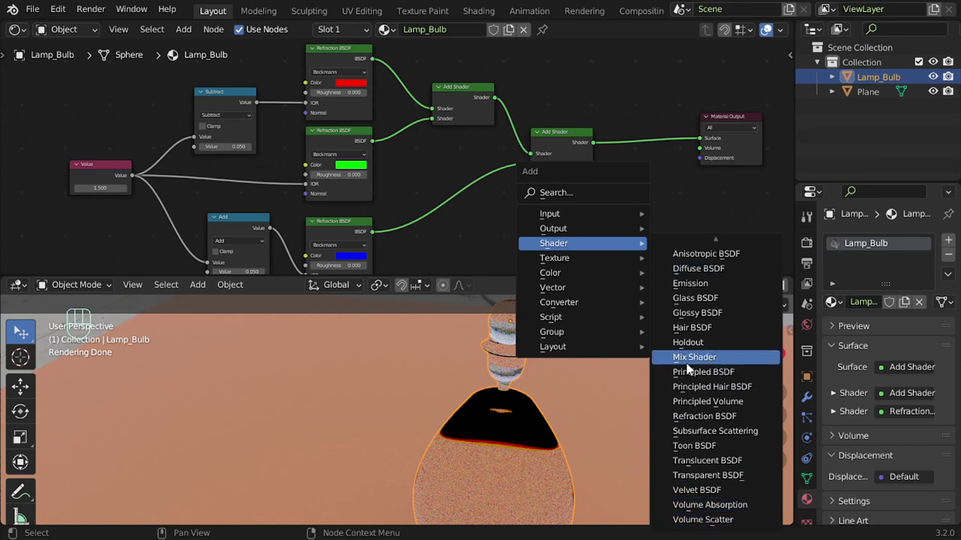
{"action": "left_click", "coordinate": [689, 359]}
{"action": "left_click", "coordinate": [625, 124]}
Step: Add a Glossy BSDF with roughness about 0.054 into the Mix Shader's second input
{"action": "key", "text": "shift+a"}
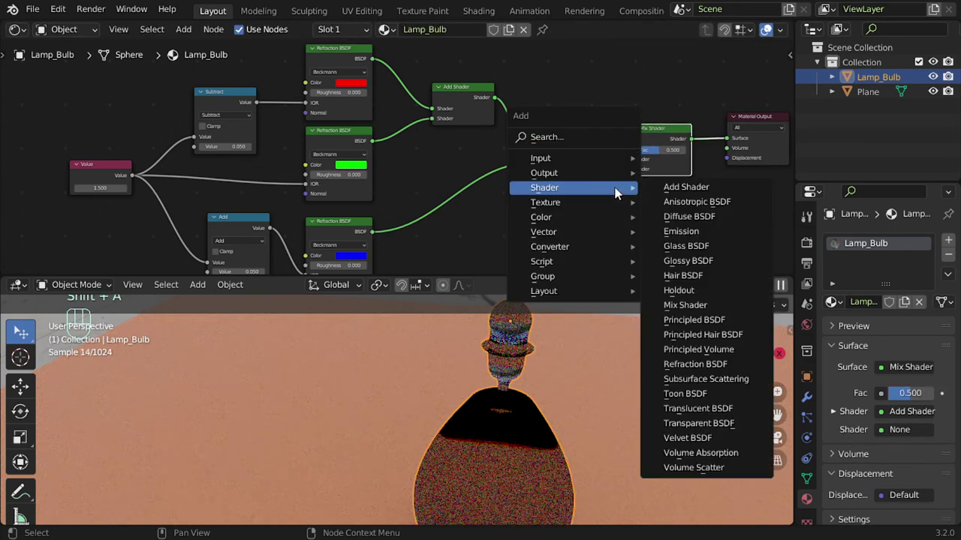
{"action": "left_click", "coordinate": [555, 135]}
{"action": "type", "text": "glo"}
{"action": "key", "text": "Return"}
{"action": "left_click", "coordinate": [582, 201]}
{"action": "left_click_drag", "start_coordinate": [584, 208], "coordinate": [629, 168]}
{"action": "left_click_drag", "start_coordinate": [559, 241], "coordinate": [529, 241]}
{"action": "scroll", "coordinate": [584, 91], "scroll_direction": "up", "scroll_amount": 5, "text": "shift"}
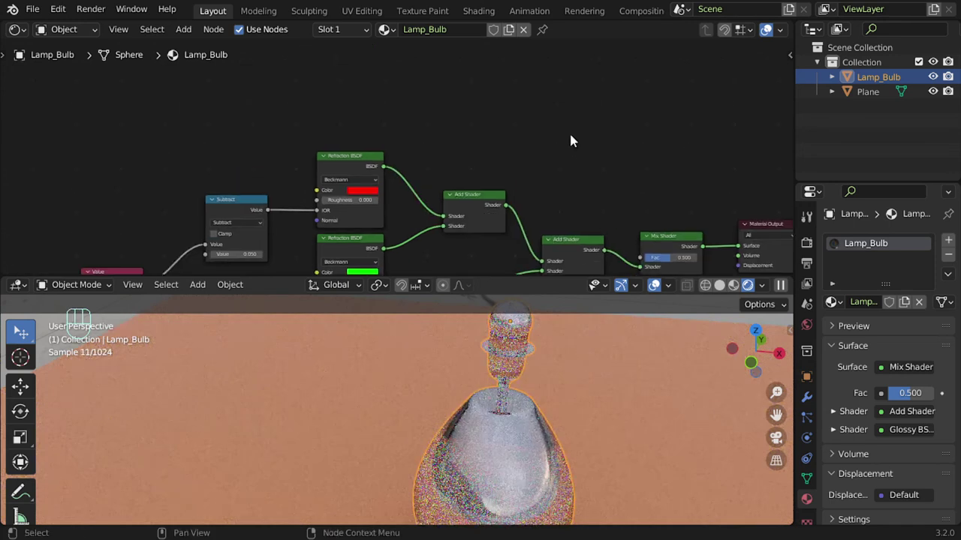
Step: Add a Fresnel driving the Mix Shader factor, its IOR linked to the shared Value
{"action": "key", "text": "shift+a"}
{"action": "left_click", "coordinate": [569, 132]}
{"action": "type", "text": "fr"}
{"action": "key", "text": "Return"}
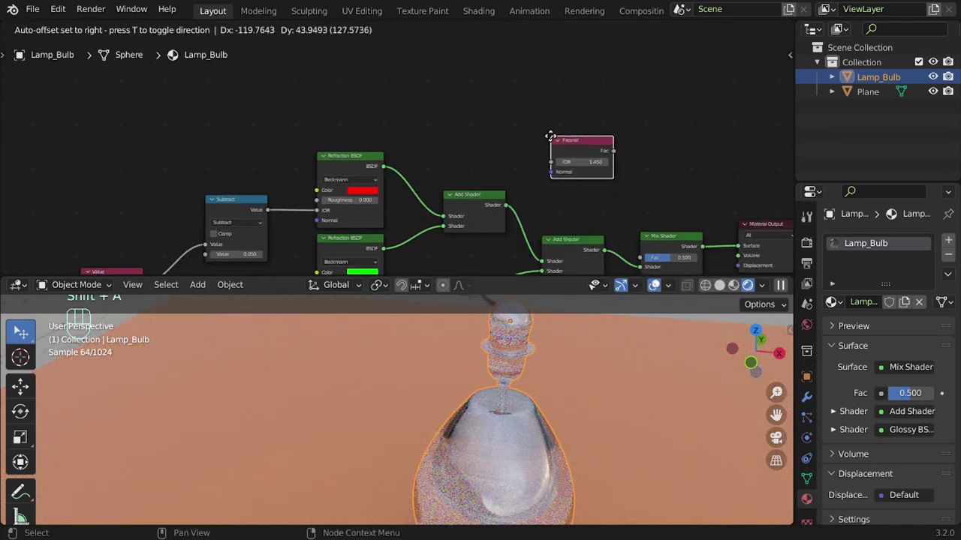
{"action": "left_click", "coordinate": [638, 179]}
{"action": "scroll", "coordinate": [640, 118], "scroll_direction": "down", "scroll_amount": 3, "text": "shift"}
{"action": "left_click_drag", "start_coordinate": [605, 100], "coordinate": [645, 203]}
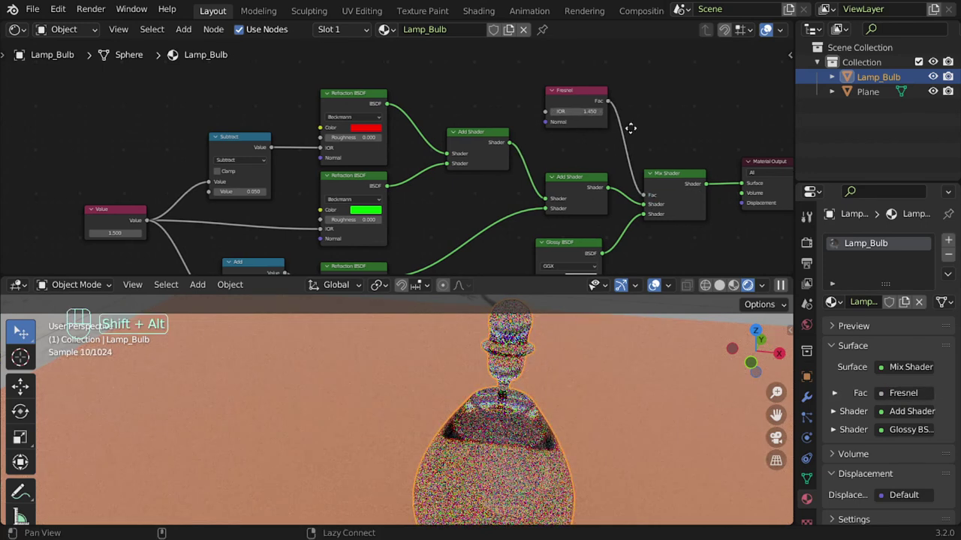
{"action": "middle_click_drag", "start_coordinate": [597, 133], "coordinate": [664, 120]}
{"action": "left_click_drag", "start_coordinate": [214, 206], "coordinate": [609, 99]}
Step: In the Node sidebar, name the shared Value node 'IOR' and label it 'index of Refraction - IOR'
{"action": "left_click", "coordinate": [178, 206]}
{"action": "key", "text": "n"}
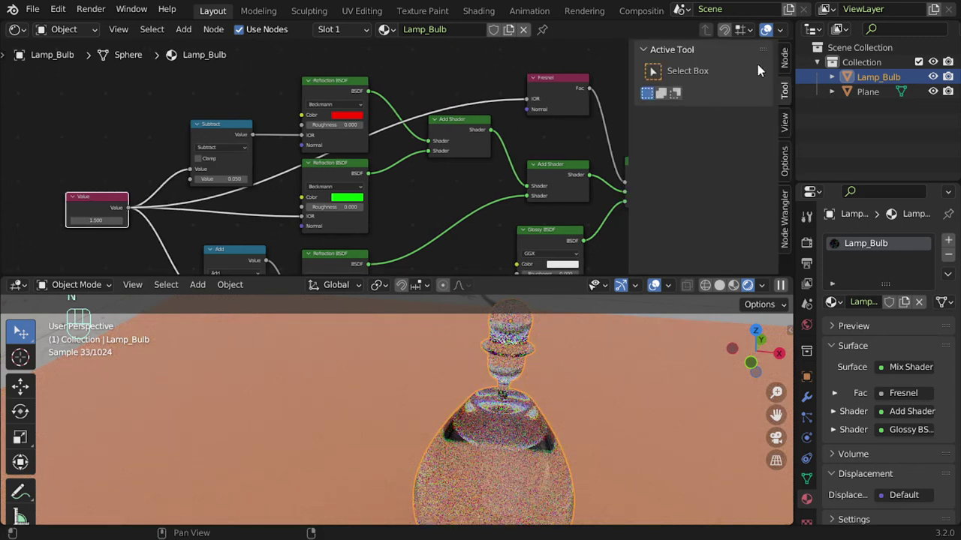
{"action": "left_click", "coordinate": [785, 58]}
{"action": "left_click", "coordinate": [722, 96]}
{"action": "key", "text": "shift"}
{"action": "type", "text": "IOR"}
{"action": "key", "text": "Return"}
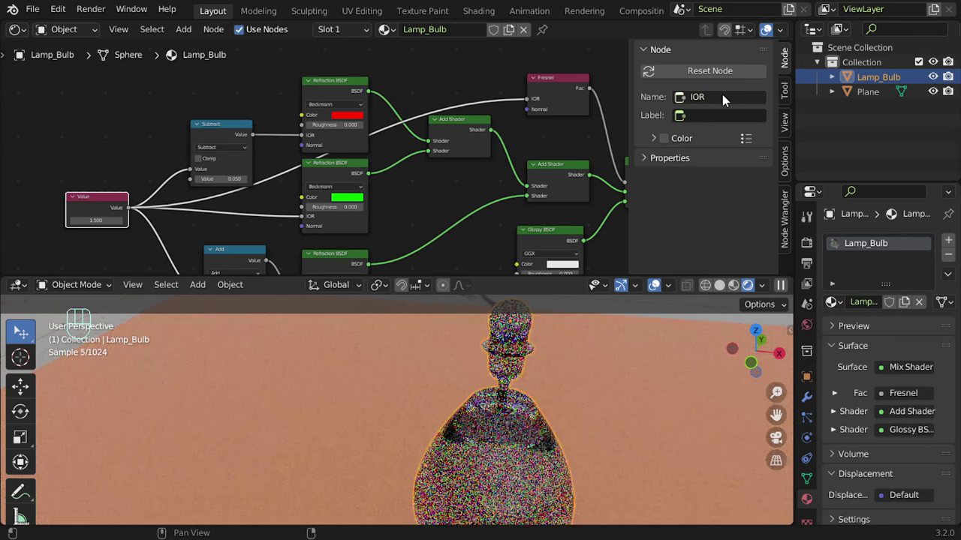
{"action": "left_click", "coordinate": [720, 115]}
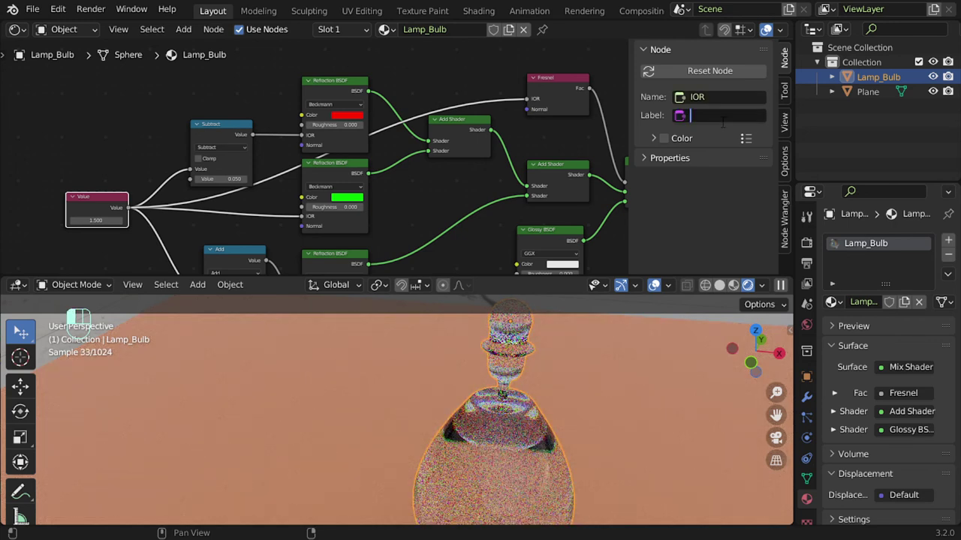
{"action": "type", "text": "index of"}
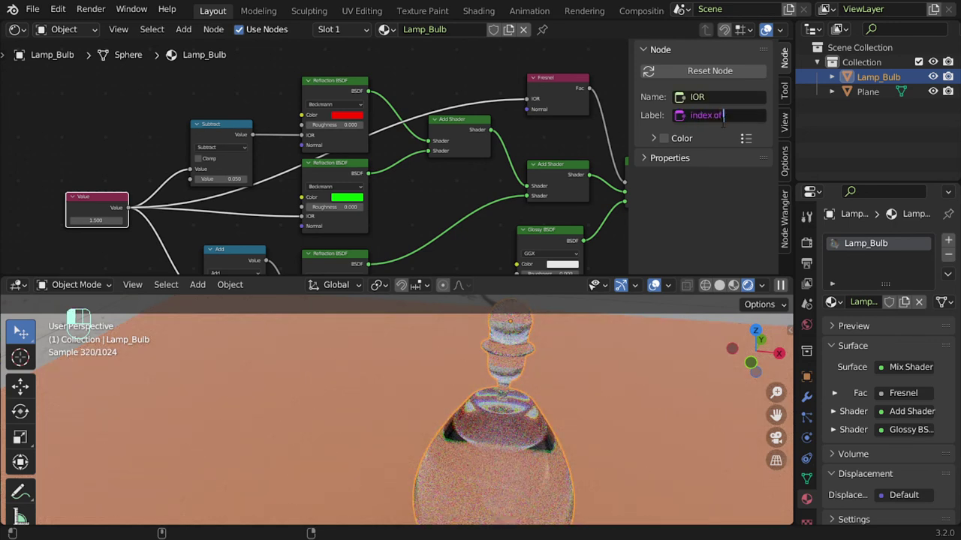
{"action": "type", "text": " Refraction - IO"}
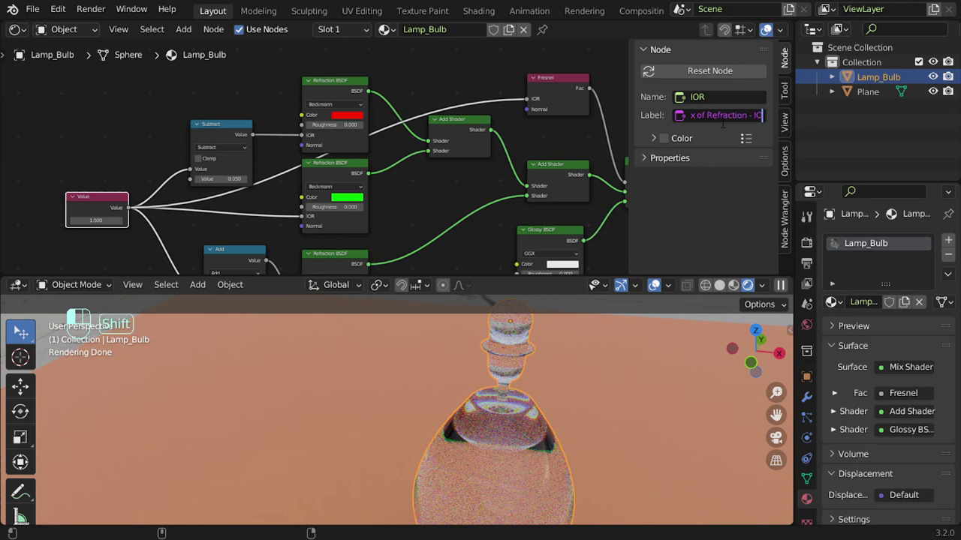
{"action": "type", "text": " R"}
{"action": "key", "text": "Return"}
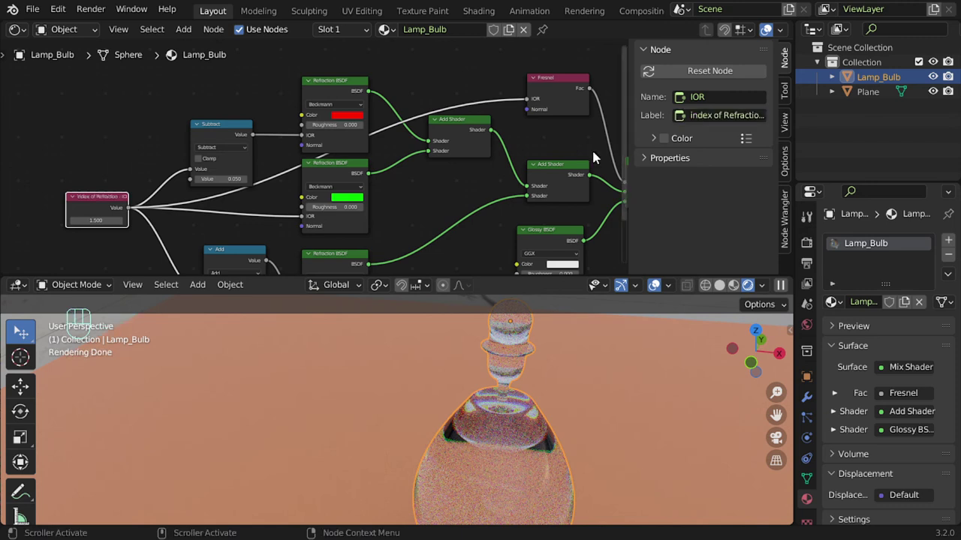
Step: Orbit the viewport lower to reveal the horizon behind the bulb, then open the scene properties
{"action": "middle_click_drag", "start_coordinate": [583, 138], "coordinate": [474, 83]}
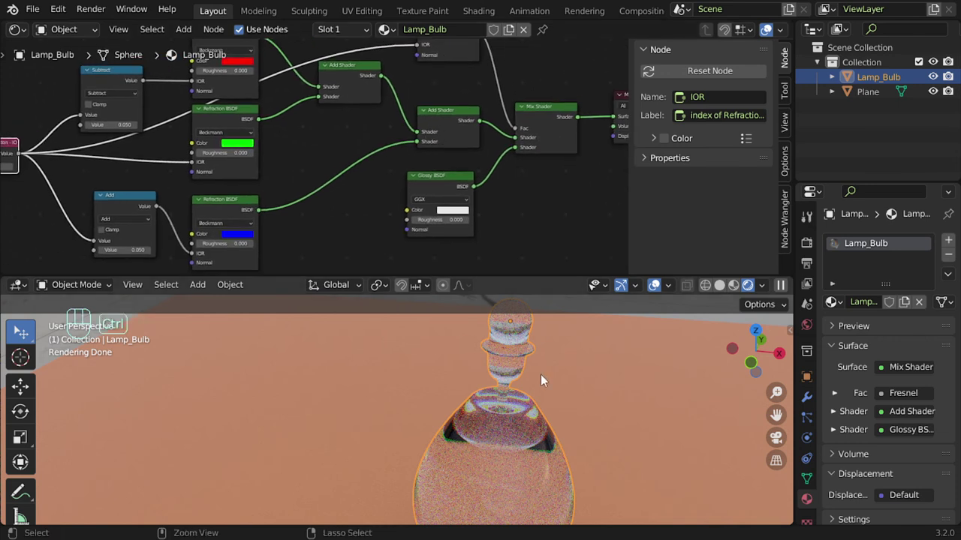
{"action": "mouse_move", "coordinate": [572, 387]}
{"action": "middle_mouse_down"}
{"action": "mouse_move", "coordinate": [589, 406]}
{"action": "mouse_move", "coordinate": [546, 415]}
{"action": "middle_mouse_up"}
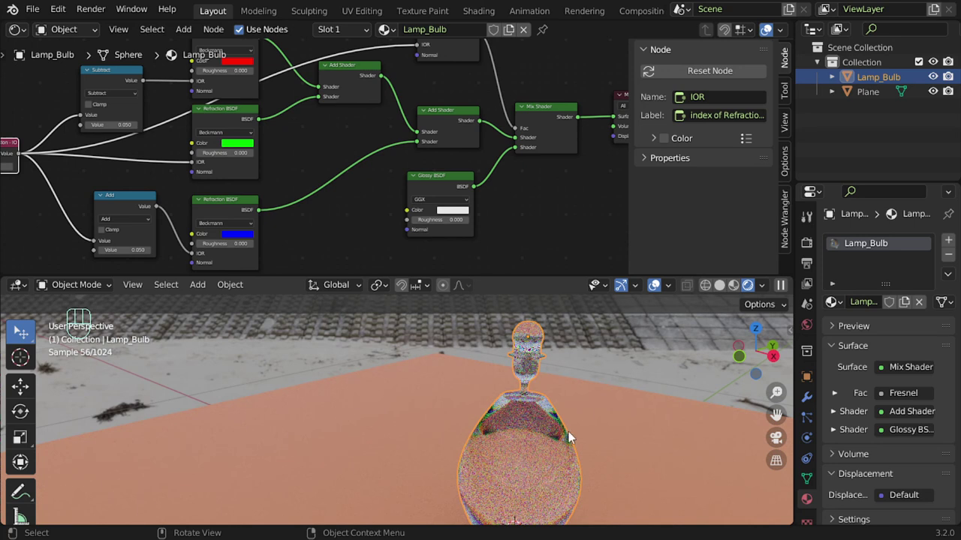
{"action": "middle_click_drag", "start_coordinate": [592, 427], "coordinate": [600, 425]}
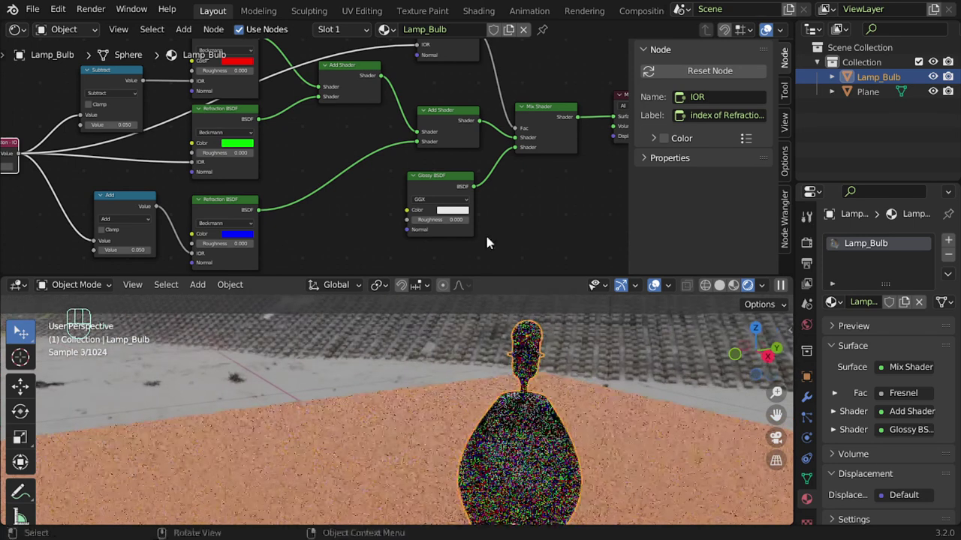
{"action": "middle_click_drag", "start_coordinate": [510, 168], "coordinate": [551, 204], "text": "ctrl"}
{"action": "left_click", "coordinate": [807, 302]}
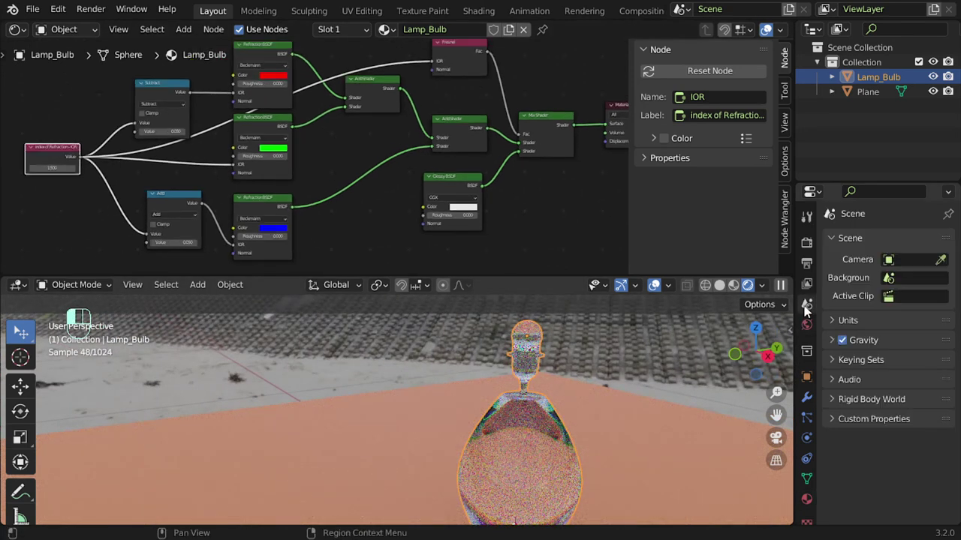
Step: Enable the Denoising Data pass; render at fixed 500 samples, noise threshold and denoise off
{"action": "left_click", "coordinate": [807, 284]}
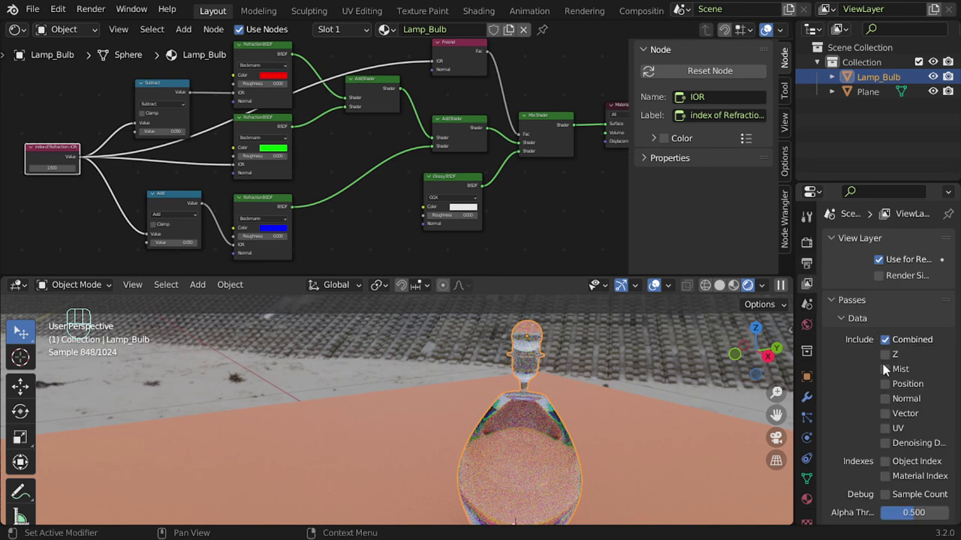
{"action": "left_click", "coordinate": [888, 445]}
{"action": "scroll", "coordinate": [882, 323], "scroll_direction": "up", "scroll_amount": 2, "text": "ctrl"}
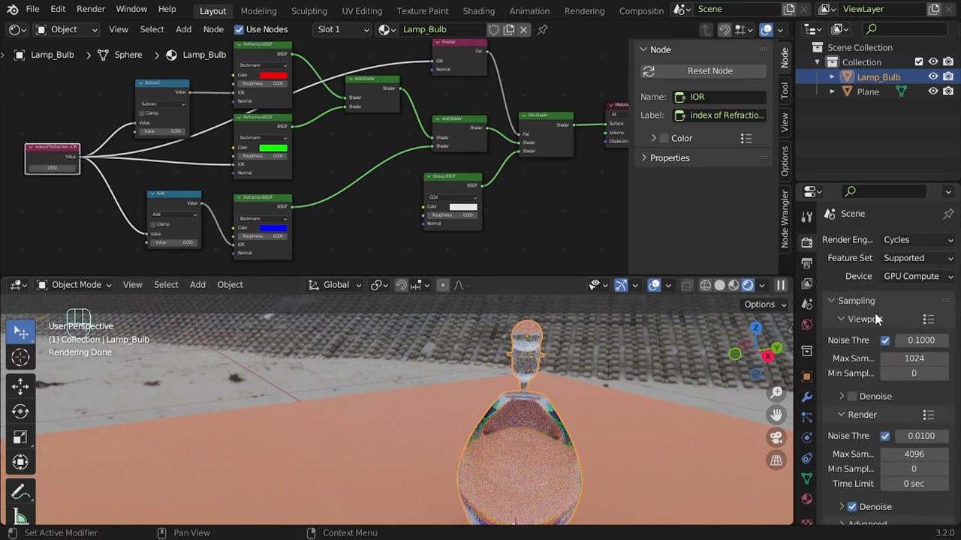
{"action": "left_click", "coordinate": [886, 435]}
{"action": "left_click", "coordinate": [886, 435]}
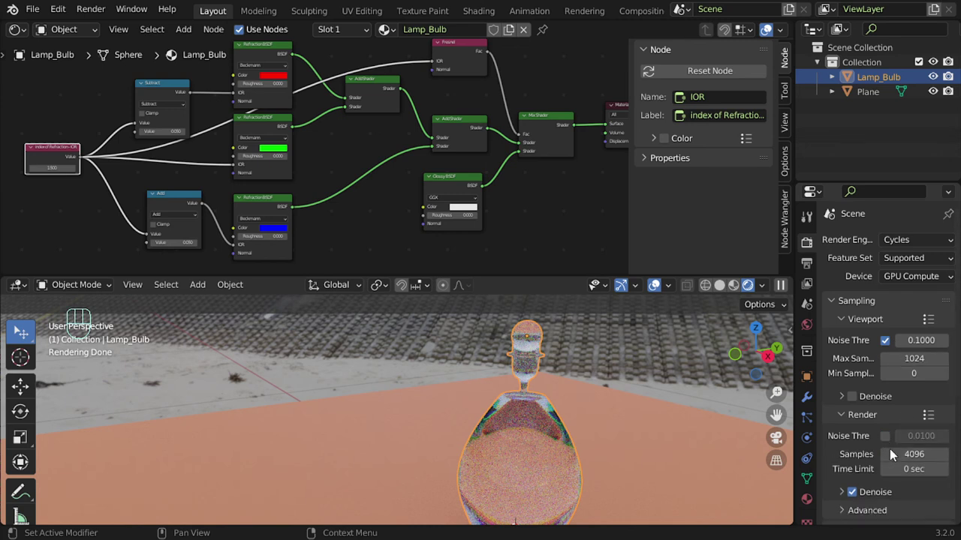
{"action": "left_click", "coordinate": [853, 492]}
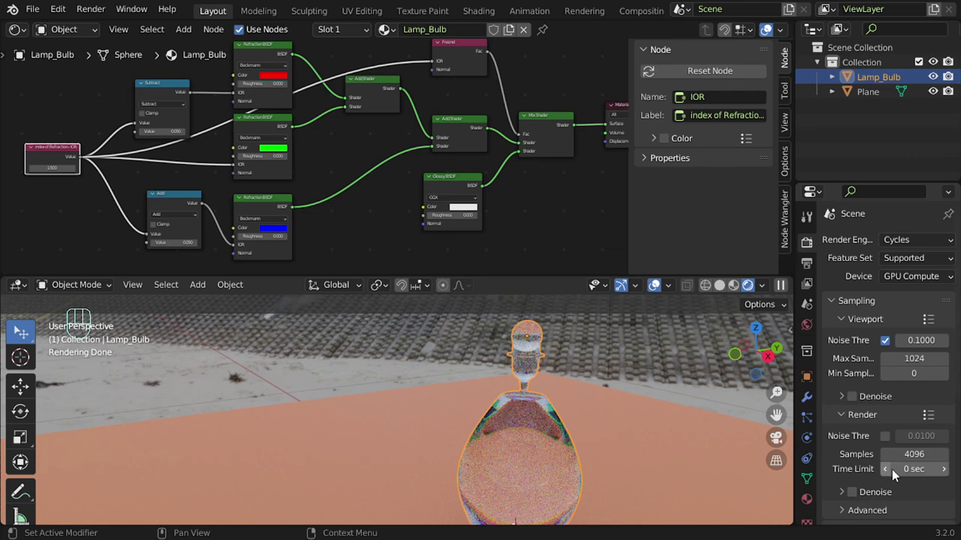
{"action": "left_click", "coordinate": [914, 454]}
{"action": "type", "text": "500"}
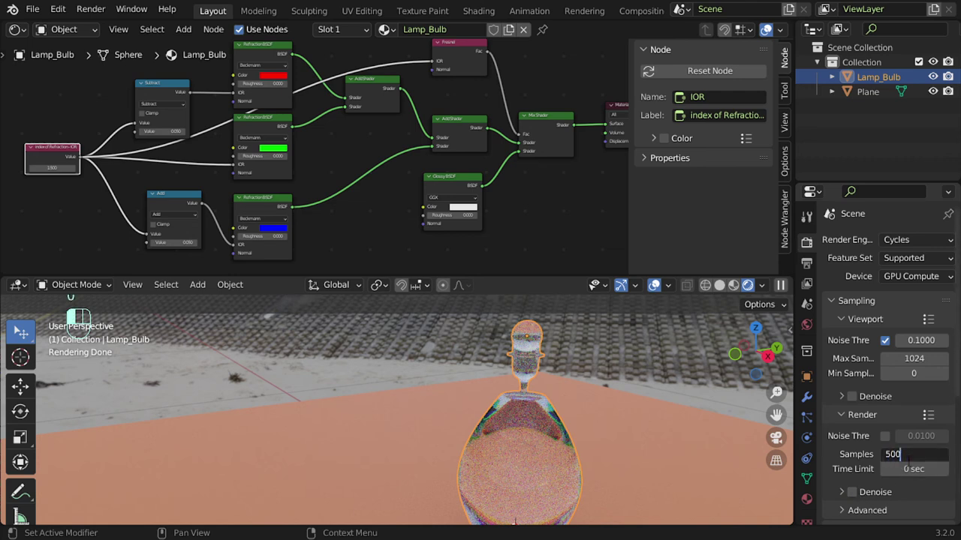
{"action": "key", "text": "Return"}
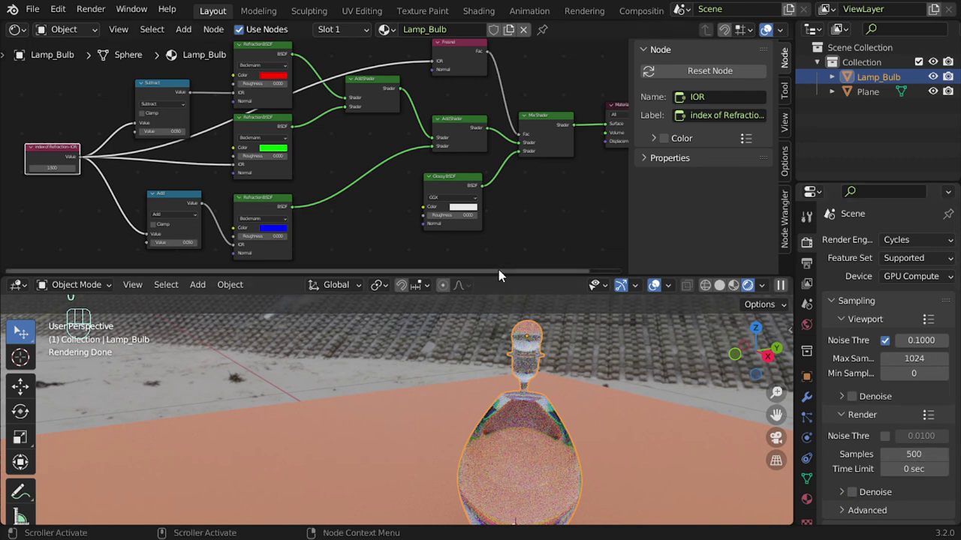
Step: Enlarge the 3D viewport and add a camera aligned to the current view
{"action": "left_click_drag", "start_coordinate": [501, 275], "coordinate": [500, 90]}
{"action": "left_click_drag", "start_coordinate": [482, 285], "coordinate": [481, 250], "text": "alt+shift"}
{"action": "key", "text": "shift+a"}
{"action": "left_click", "coordinate": [440, 459]}
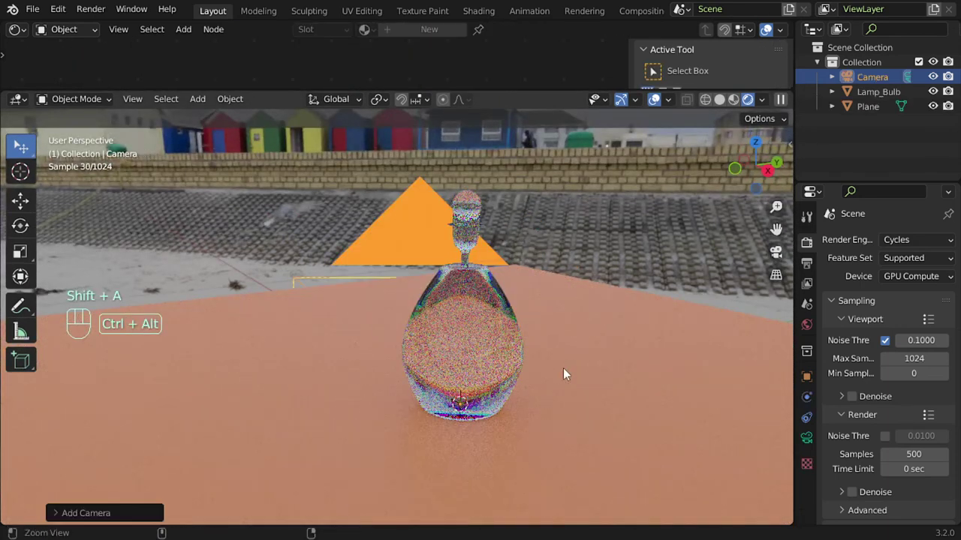
{"action": "key", "text": "ctrl+alt+KP_0"}
Step: Set the output resolution to a square 1080 × 1080
{"action": "left_click", "coordinate": [807, 263]}
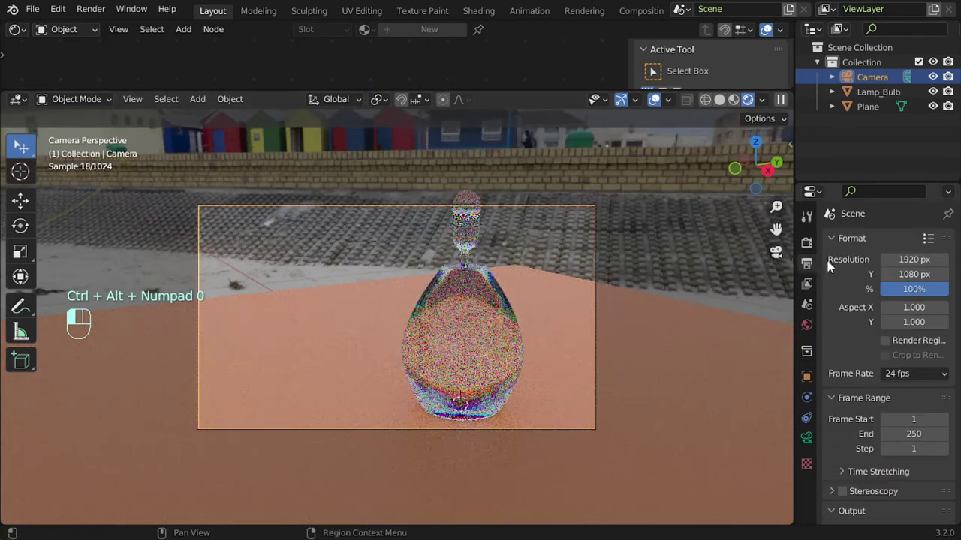
{"action": "left_click_drag", "start_coordinate": [912, 259], "coordinate": [912, 274]}
{"action": "type", "text": "1080"}
{"action": "key", "text": "Return"}
Step: Orbit the camera view to look down on and centre the bulb
{"action": "key", "text": "n"}
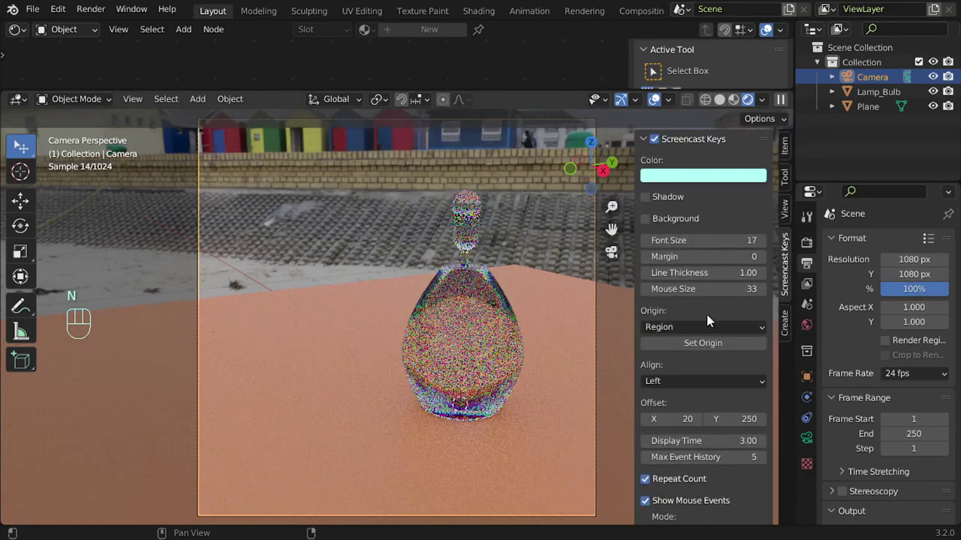
{"action": "left_click", "coordinate": [784, 208]}
{"action": "key", "text": "n"}
{"action": "mouse_move", "coordinate": [542, 283]}
{"action": "middle_mouse_down", "text": "alt"}
{"action": "mouse_move", "coordinate": [511, 292]}
{"action": "mouse_move", "coordinate": [504, 338]}
{"action": "mouse_move", "coordinate": [472, 307]}
{"action": "mouse_move", "coordinate": [461, 264]}
{"action": "mouse_move", "coordinate": [485, 288]}
{"action": "mouse_move", "coordinate": [478, 267]}
{"action": "mouse_move", "coordinate": [490, 293]}
{"action": "middle_mouse_up", "text": "alt"}
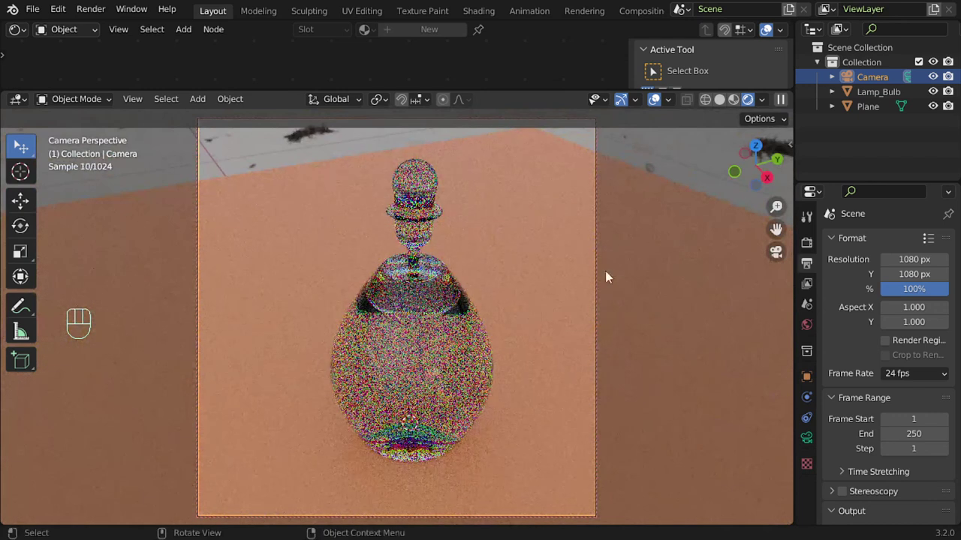
Step: Make the Film background transparent and render the final image with F12
{"action": "left_click", "coordinate": [806, 242]}
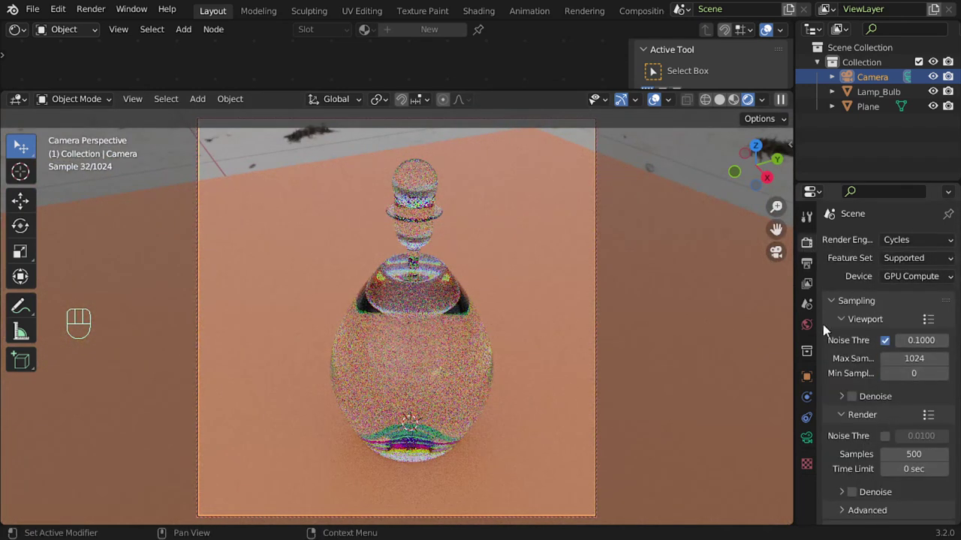
{"action": "left_click", "coordinate": [841, 301]}
{"action": "left_click", "coordinate": [852, 414]}
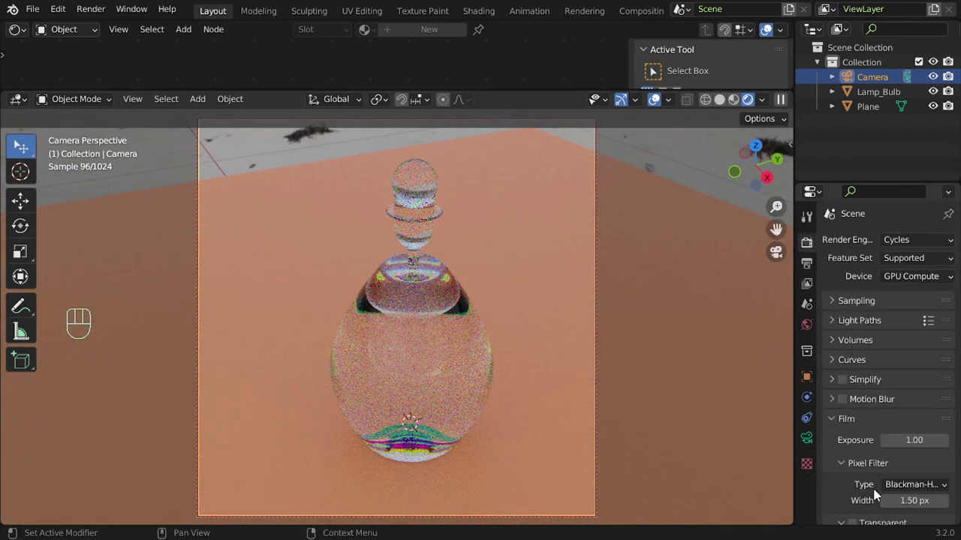
{"action": "left_click", "coordinate": [852, 523]}
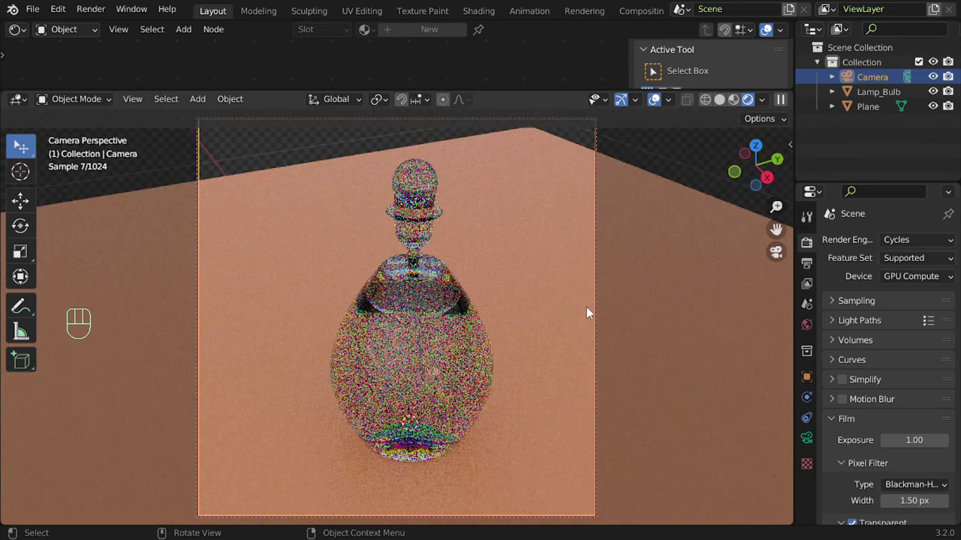
{"action": "key", "text": "F12"}
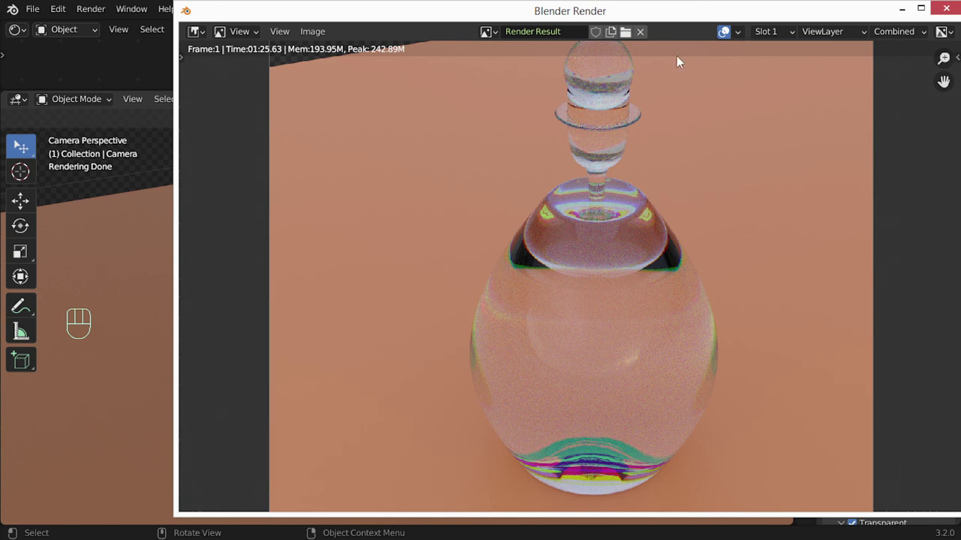
{"action": "left_click_drag", "start_coordinate": [692, 17], "coordinate": [584, 67]}
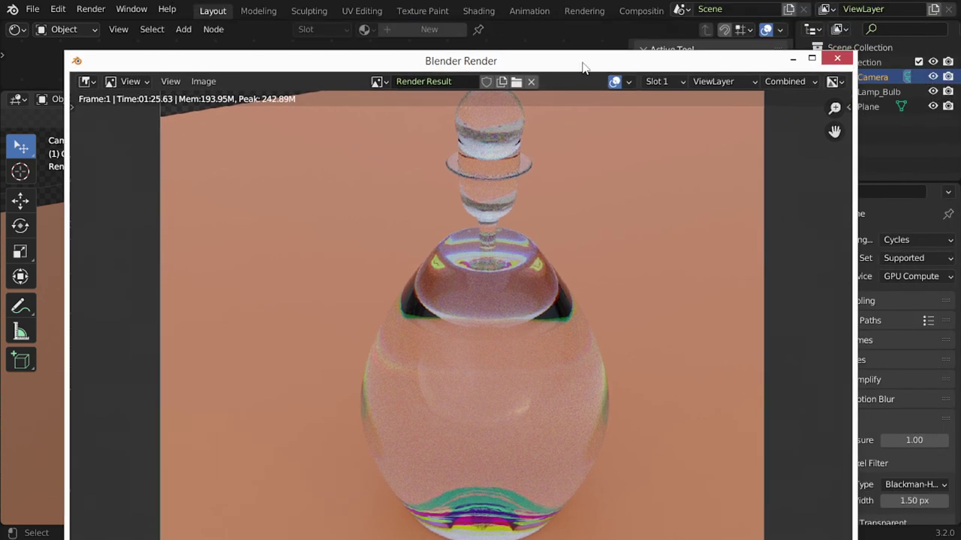
Step: In the Compositing workspace, enable Use Nodes and add a Viewer below the Composite node
{"action": "left_click", "coordinate": [835, 59]}
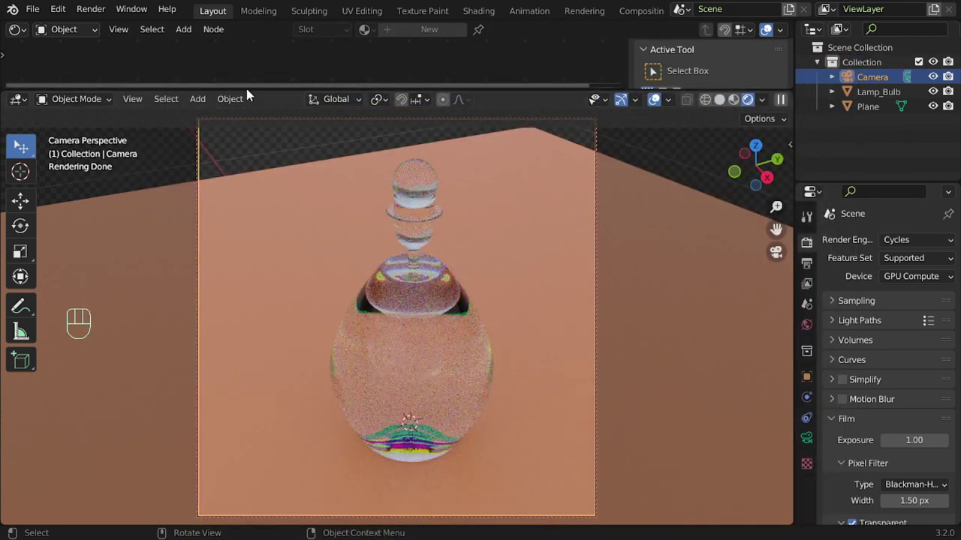
{"action": "left_click", "coordinate": [631, 11]}
{"action": "left_click", "coordinate": [167, 29]}
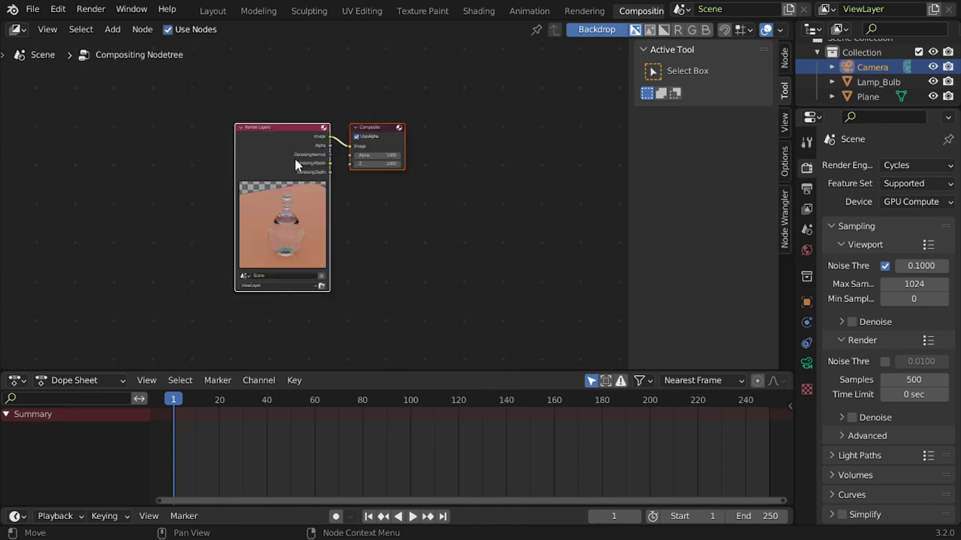
{"action": "left_click_drag", "start_coordinate": [277, 143], "coordinate": [179, 134]}
{"action": "left_click_drag", "start_coordinate": [378, 133], "coordinate": [468, 145]}
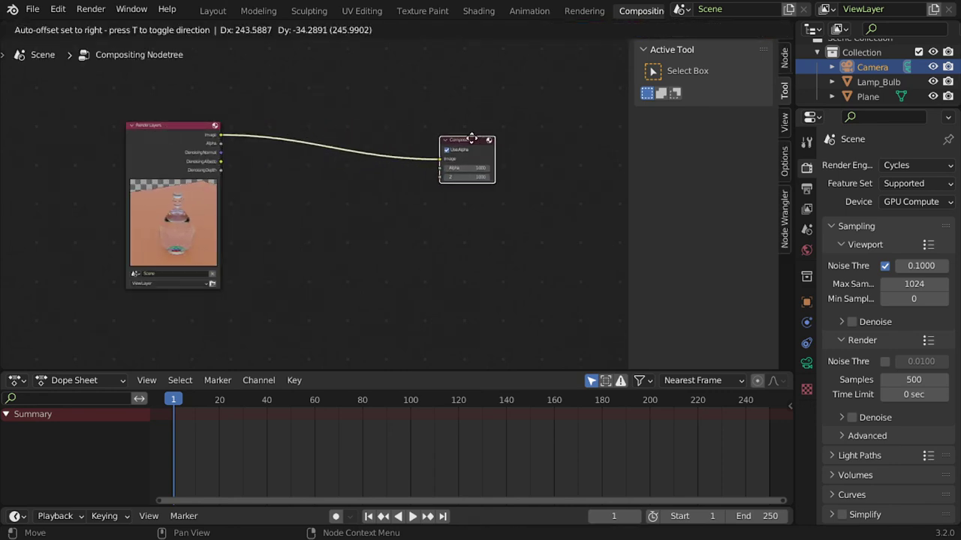
{"action": "left_click", "coordinate": [202, 131], "text": "ctrl+shift"}
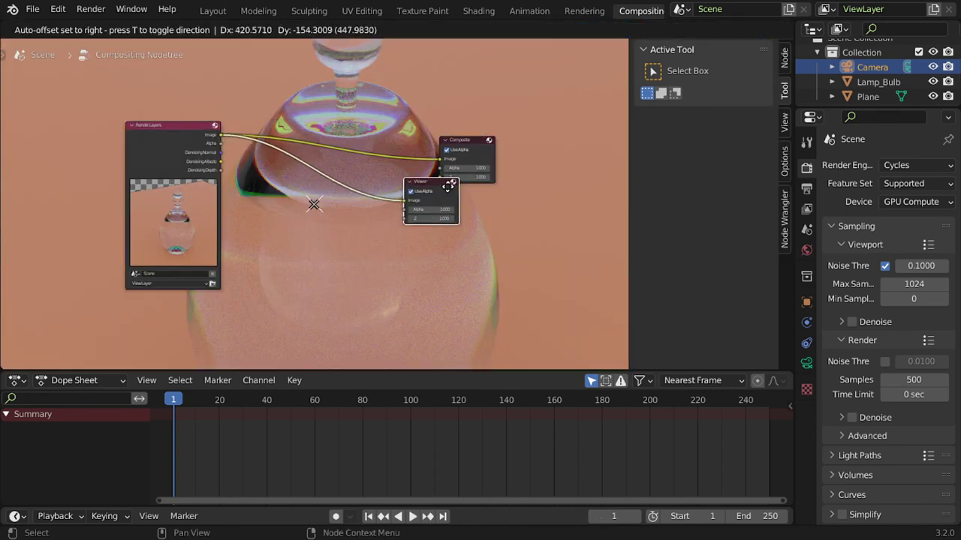
{"action": "left_click_drag", "start_coordinate": [293, 133], "coordinate": [490, 204]}
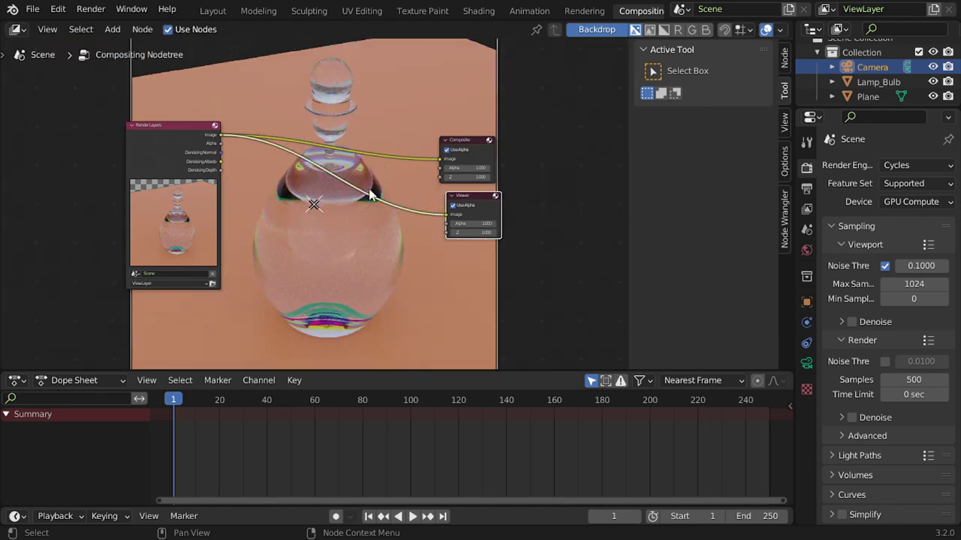
Step: Add a Denoise node onto the link feeding the Viewer
{"action": "key", "text": "shift+a"}
{"action": "left_click", "coordinate": [361, 178]}
{"action": "type", "text": "e"}
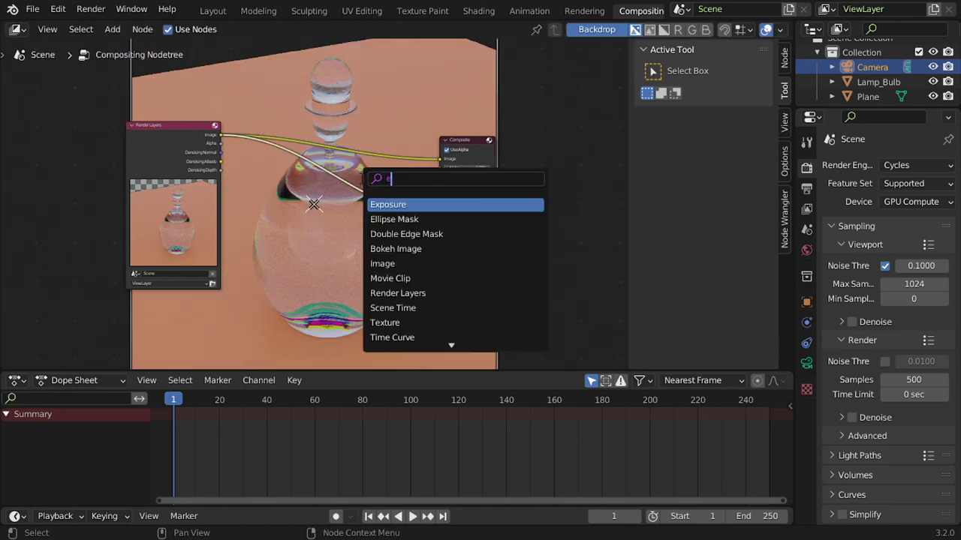
{"action": "key", "text": "BackSpace"}
{"action": "type", "text": "de"}
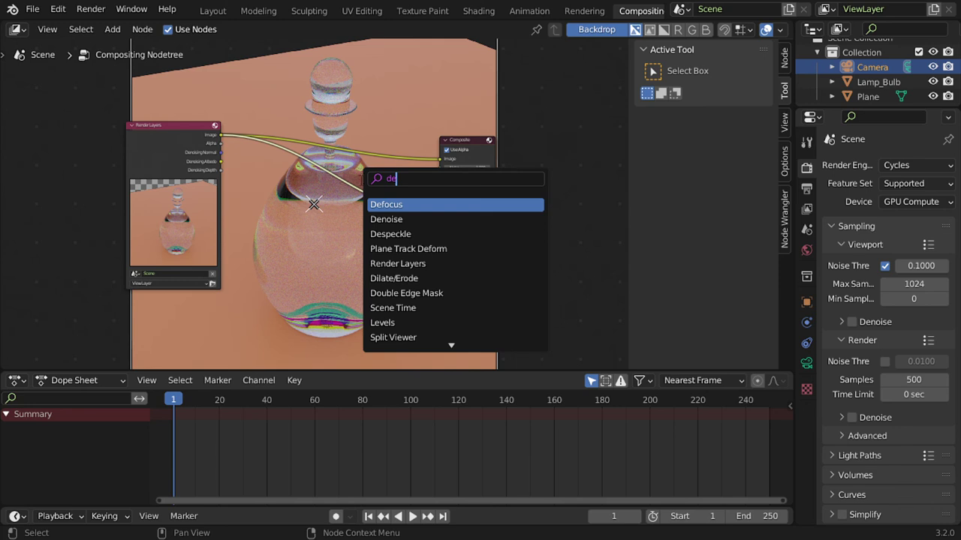
{"action": "key", "text": "Down"}
{"action": "key", "text": "Return"}
{"action": "left_click", "coordinate": [355, 210]}
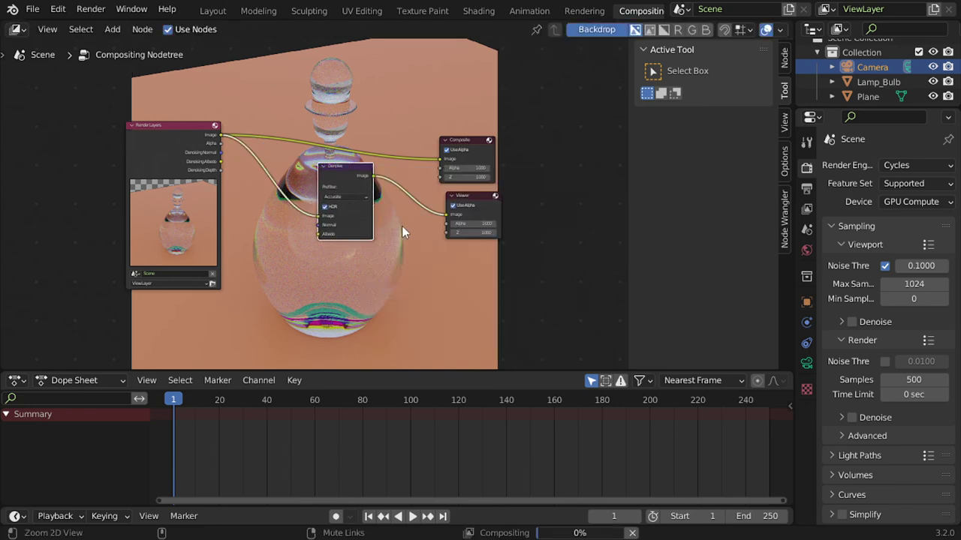
Step: Route the denoised image to Composite, feed the normal pass into Denoise, and enlarge the backdrop
{"action": "scroll", "coordinate": [403, 222], "scroll_direction": "up", "scroll_amount": 2}
{"action": "left_click_drag", "start_coordinate": [366, 167], "coordinate": [451, 144]}
{"action": "mouse_move", "coordinate": [297, 226]}
{"action": "left_mouse_down"}
{"action": "mouse_move", "coordinate": [204, 169]}
{"action": "mouse_move", "coordinate": [175, 135]}
{"action": "mouse_move", "coordinate": [302, 239]}
{"action": "left_mouse_up"}
{"action": "middle_click_drag", "start_coordinate": [391, 221], "coordinate": [459, 213]}
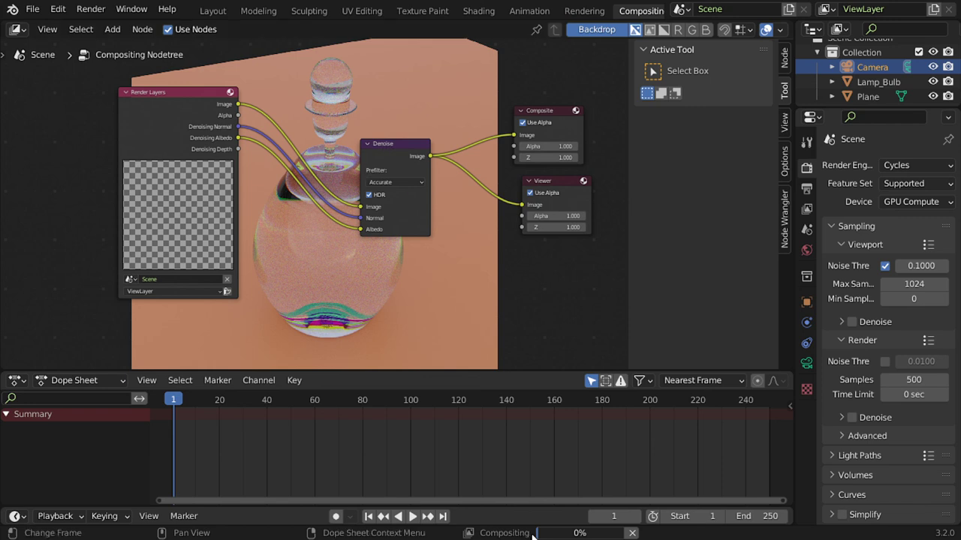
{"action": "left_click_drag", "start_coordinate": [226, 112], "coordinate": [126, 142]}
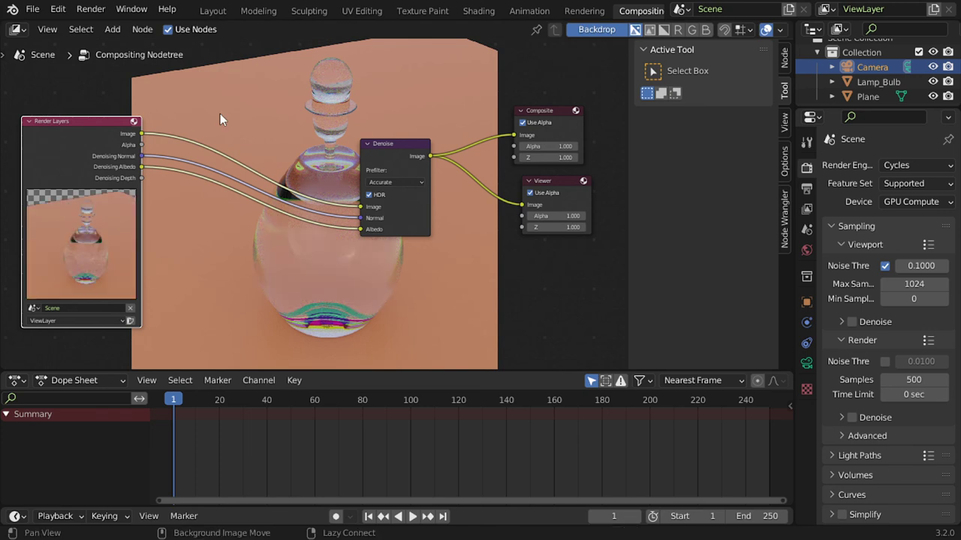
{"action": "key", "text": "v"}
{"action": "key", "text": "v"}
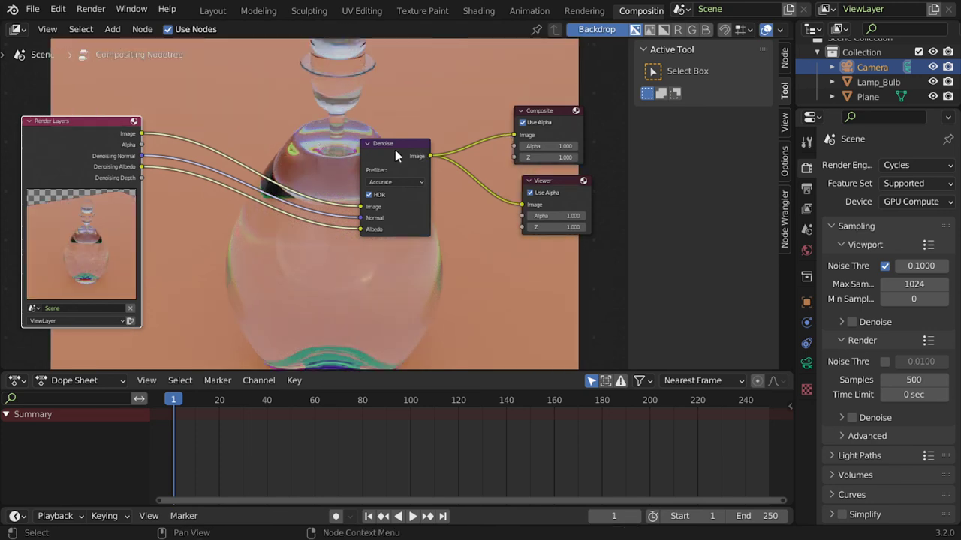
{"action": "left_click_drag", "start_coordinate": [402, 155], "coordinate": [456, 151]}
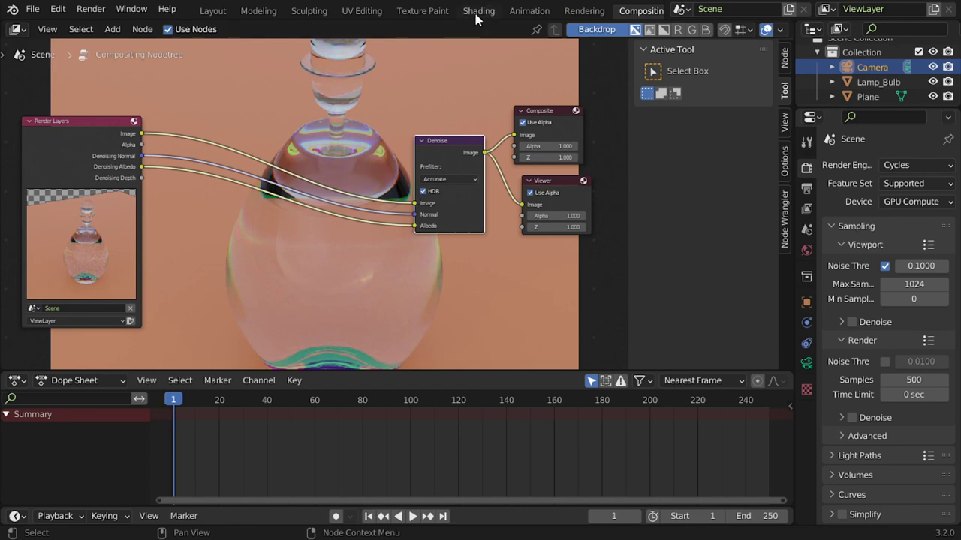
Step: In the Modeling workspace, select Lamp_Bulb and turn the viewport into a Shader Editor
{"action": "left_click", "coordinate": [214, 12]}
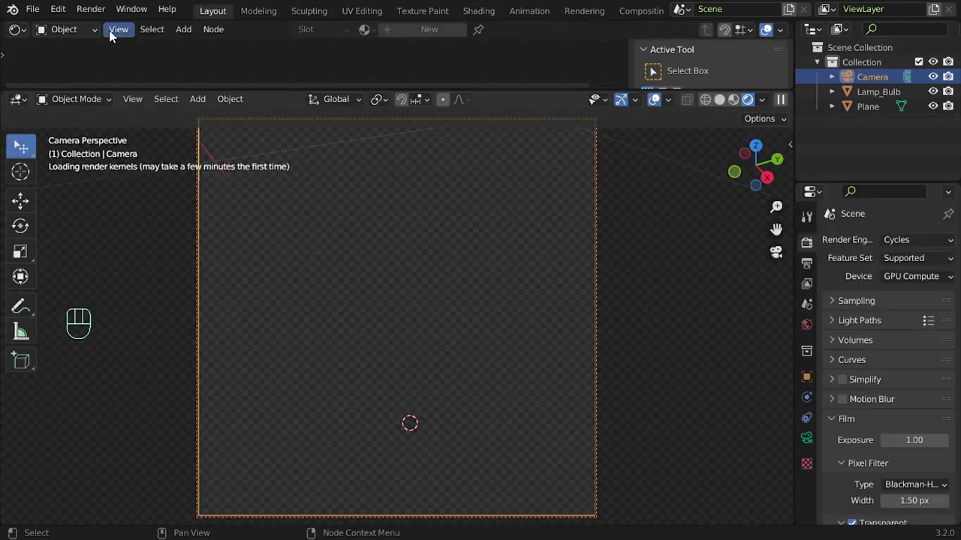
{"action": "left_click", "coordinate": [261, 13]}
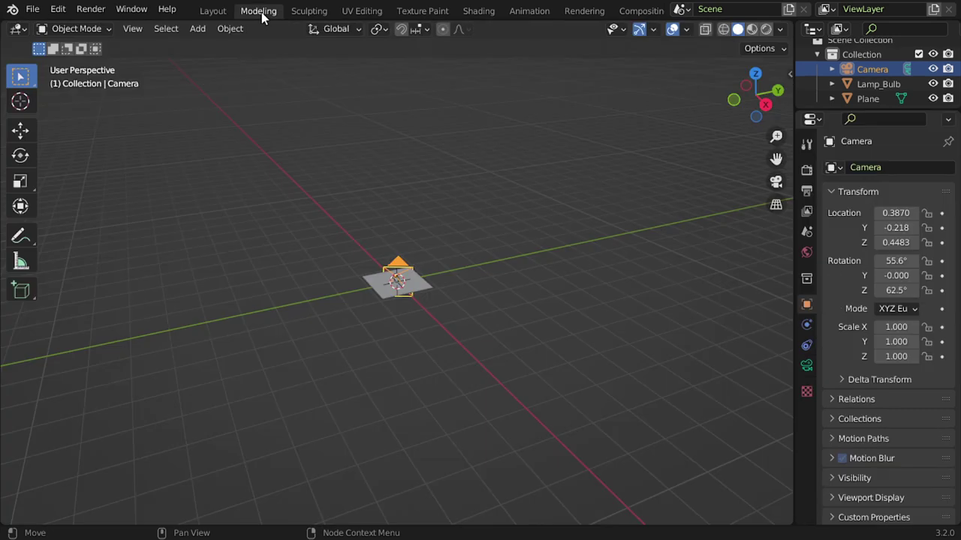
{"action": "left_click", "coordinate": [17, 29]}
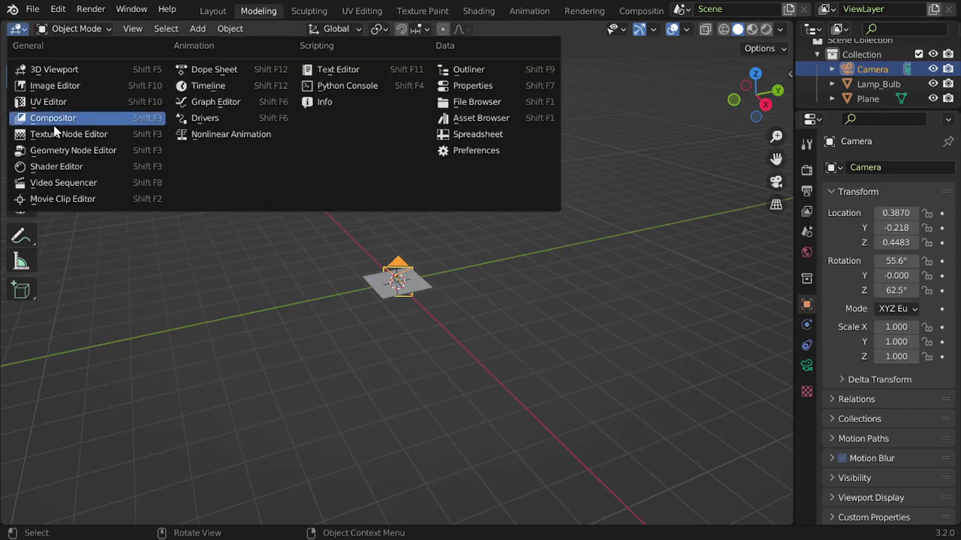
{"action": "left_click", "coordinate": [57, 166]}
{"action": "left_click", "coordinate": [16, 29]}
{"action": "left_click", "coordinate": [45, 68]}
{"action": "scroll", "coordinate": [426, 286], "scroll_direction": "up", "scroll_amount": 8}
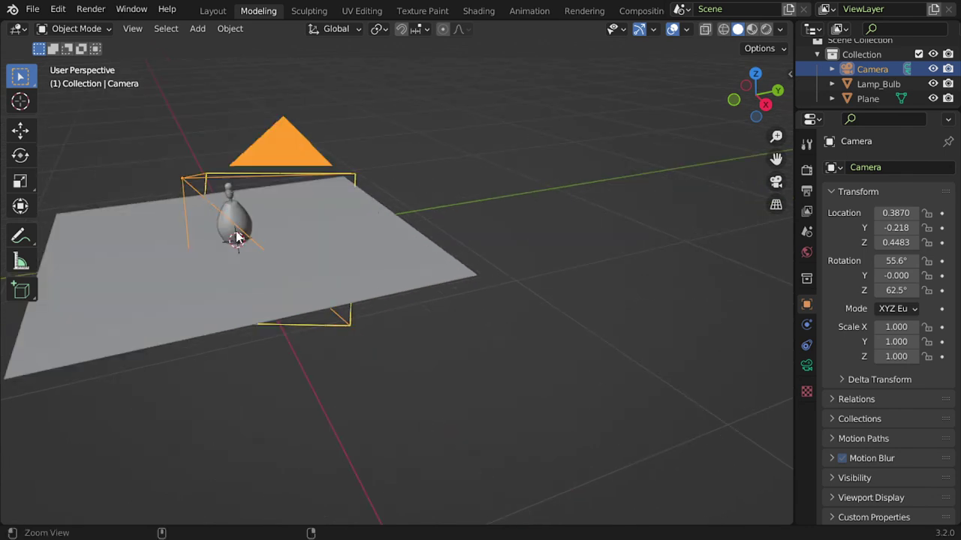
{"action": "left_click", "coordinate": [232, 217]}
{"action": "left_click", "coordinate": [21, 31]}
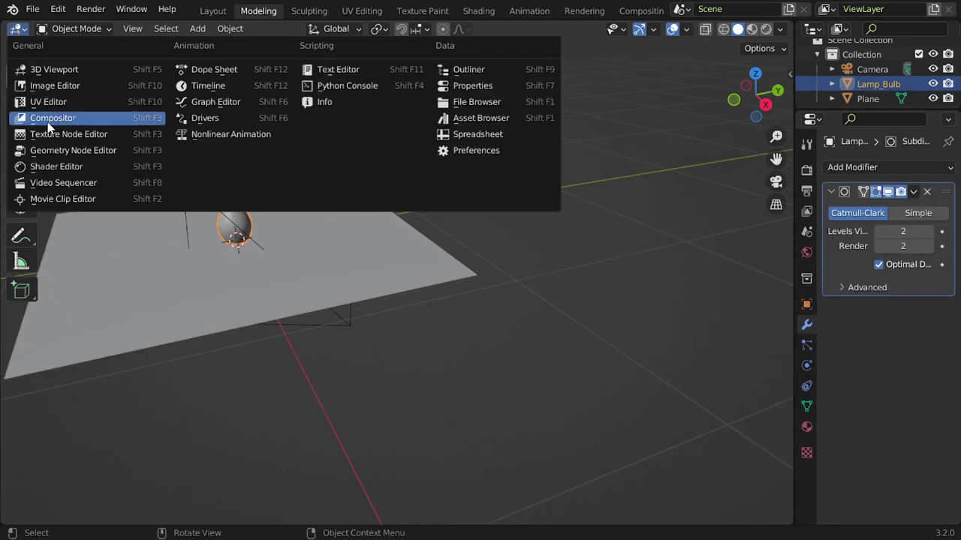
{"action": "left_click", "coordinate": [60, 165]}
{"action": "scroll", "coordinate": [221, 338], "scroll_direction": "left", "scroll_amount": 5}
{"action": "scroll", "coordinate": [221, 337], "scroll_direction": "down", "scroll_amount": 2}
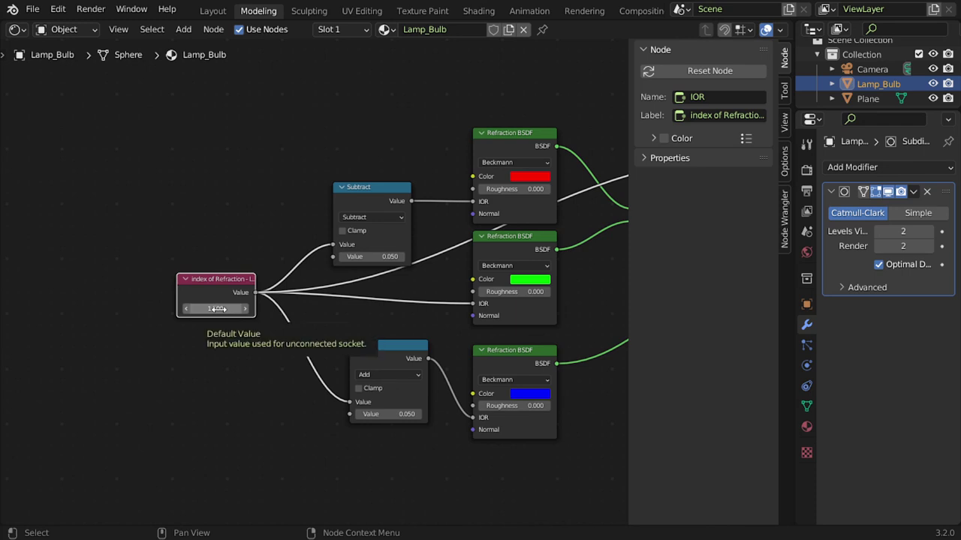
Step: Set the shared IOR value to 1.45
{"action": "left_click", "coordinate": [217, 308]}
{"action": "type", "text": "1.45"}
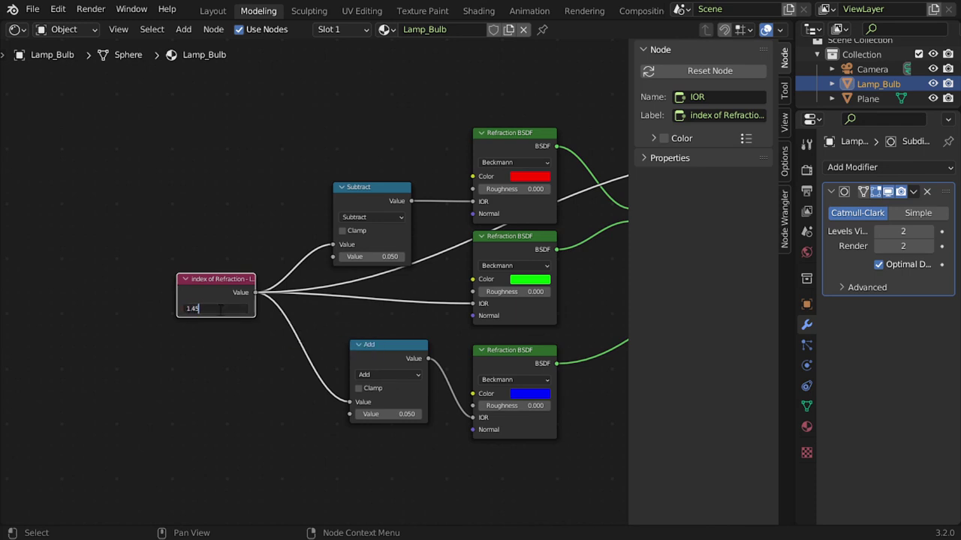
{"action": "key", "text": "Return"}
{"action": "scroll", "coordinate": [285, 333], "scroll_direction": "up", "scroll_amount": 2}
{"action": "scroll", "coordinate": [310, 344], "scroll_direction": "right", "scroll_amount": 1}
Step: Briefly orbit around the bulb in the 3D view, then return to the shader node tree
{"action": "key", "text": "n"}
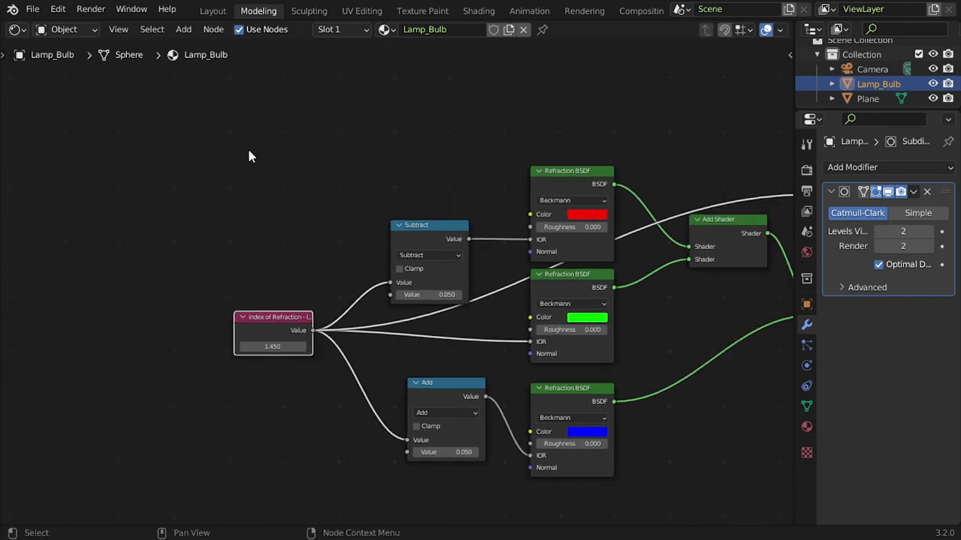
{"action": "left_click", "coordinate": [16, 29]}
{"action": "left_click", "coordinate": [55, 70]}
{"action": "mouse_move", "coordinate": [376, 239]}
{"action": "middle_mouse_down"}
{"action": "mouse_move", "coordinate": [394, 309]}
{"action": "mouse_move", "coordinate": [396, 255]}
{"action": "mouse_move", "coordinate": [389, 281]}
{"action": "mouse_move", "coordinate": [515, 311]}
{"action": "mouse_move", "coordinate": [532, 268]}
{"action": "mouse_move", "coordinate": [451, 303]}
{"action": "mouse_move", "coordinate": [461, 279]}
{"action": "mouse_move", "coordinate": [419, 317]}
{"action": "mouse_move", "coordinate": [409, 285]}
{"action": "mouse_move", "coordinate": [428, 278]}
{"action": "middle_mouse_up"}
{"action": "left_click", "coordinate": [17, 28]}
{"action": "left_click", "coordinate": [54, 168]}
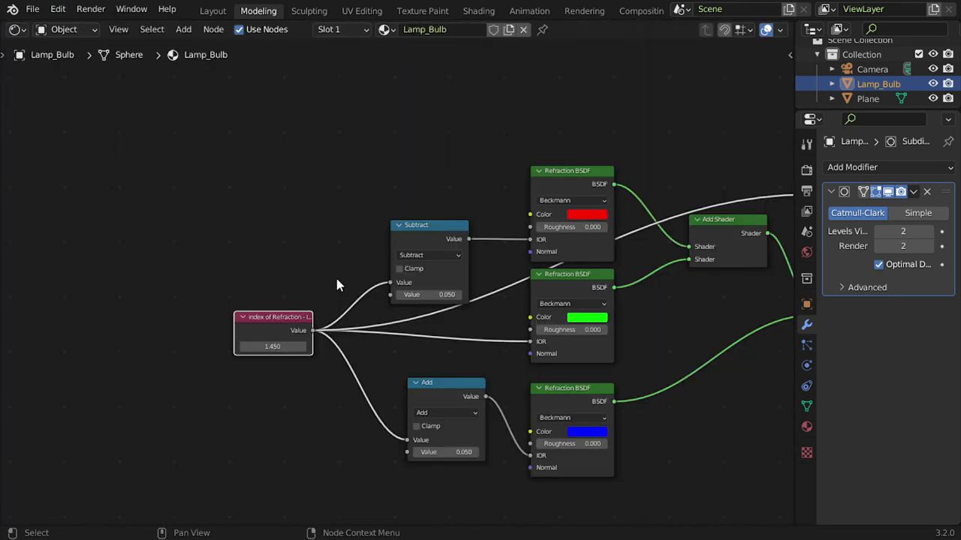
Step: Set the Subtract and Add offsets to 0.1 and save Dispersion-glass.blend
{"action": "left_click", "coordinate": [443, 295]}
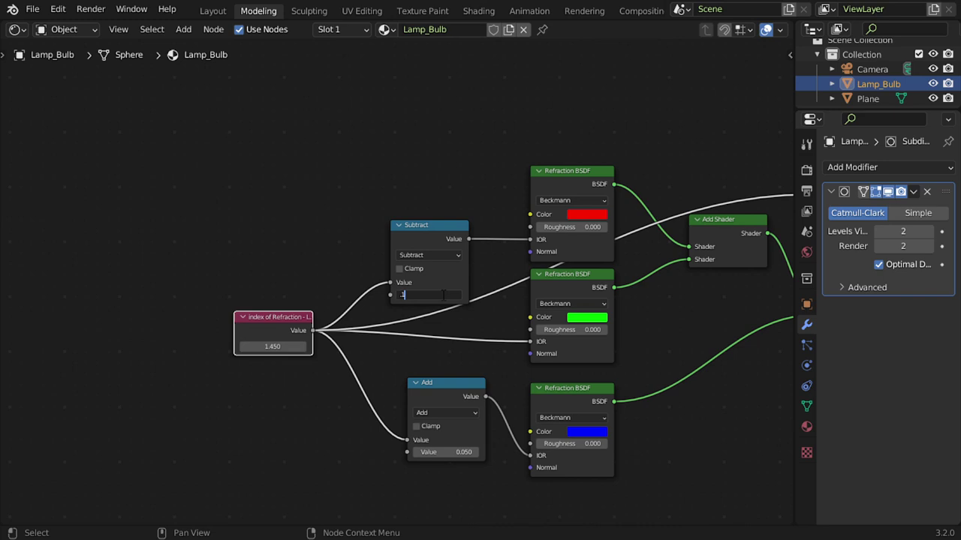
{"action": "key", "text": "Return"}
{"action": "left_click", "coordinate": [464, 452]}
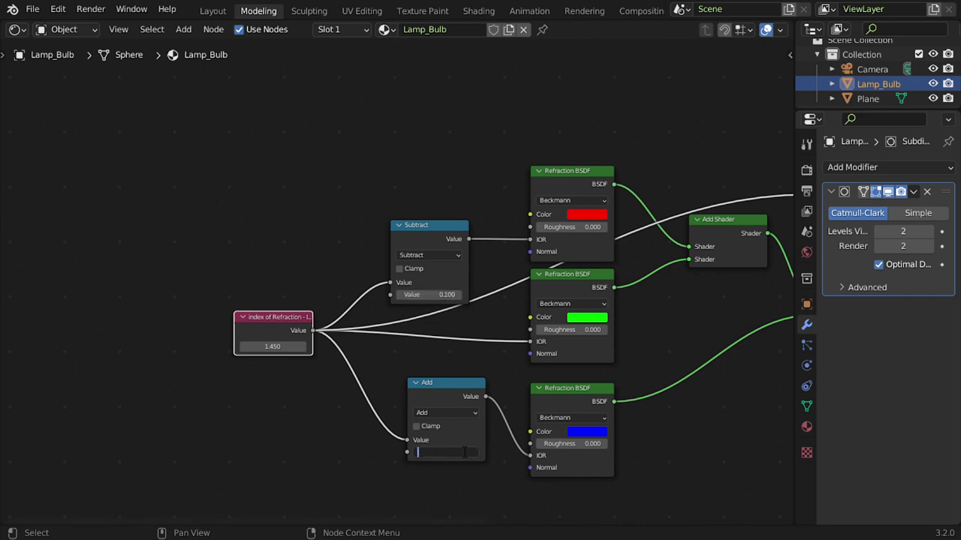
{"action": "type", "text": ".1"}
{"action": "key", "text": "Return"}
{"action": "key", "text": "ctrl+s"}
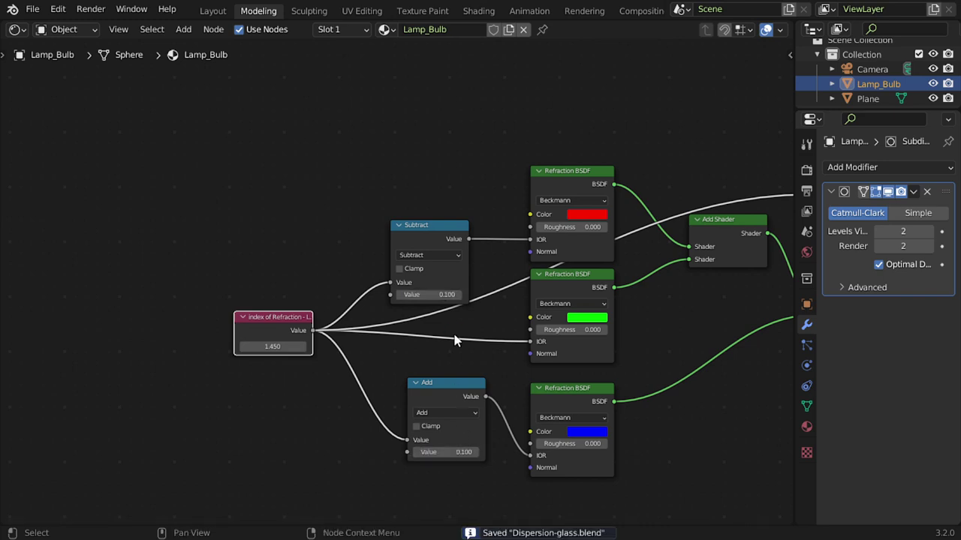
{"action": "middle_click_drag", "start_coordinate": [569, 356], "coordinate": [379, 310]}
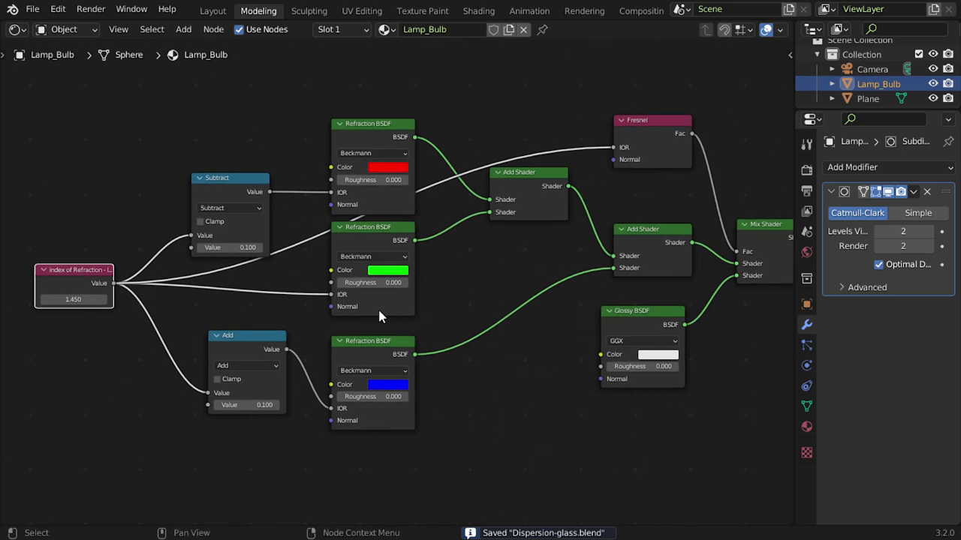